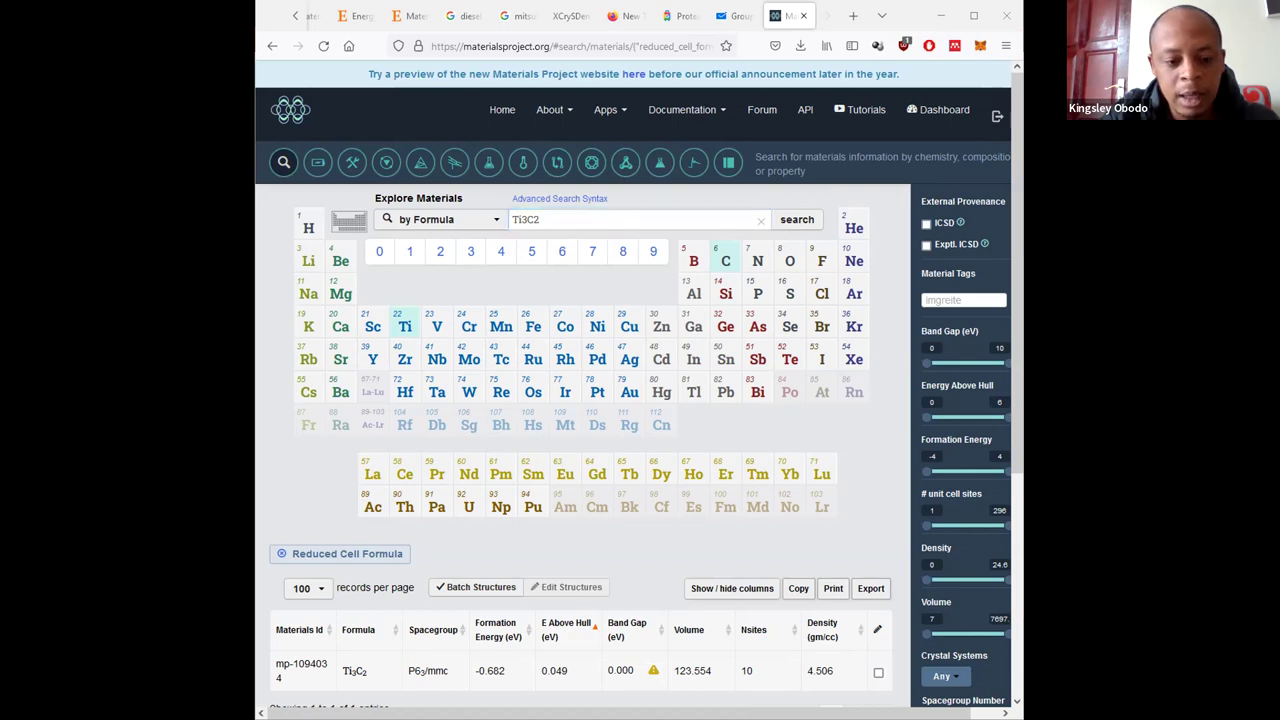
Open the Ti3C2 material entry mp-1094034 from the formula search results
click(600, 227)
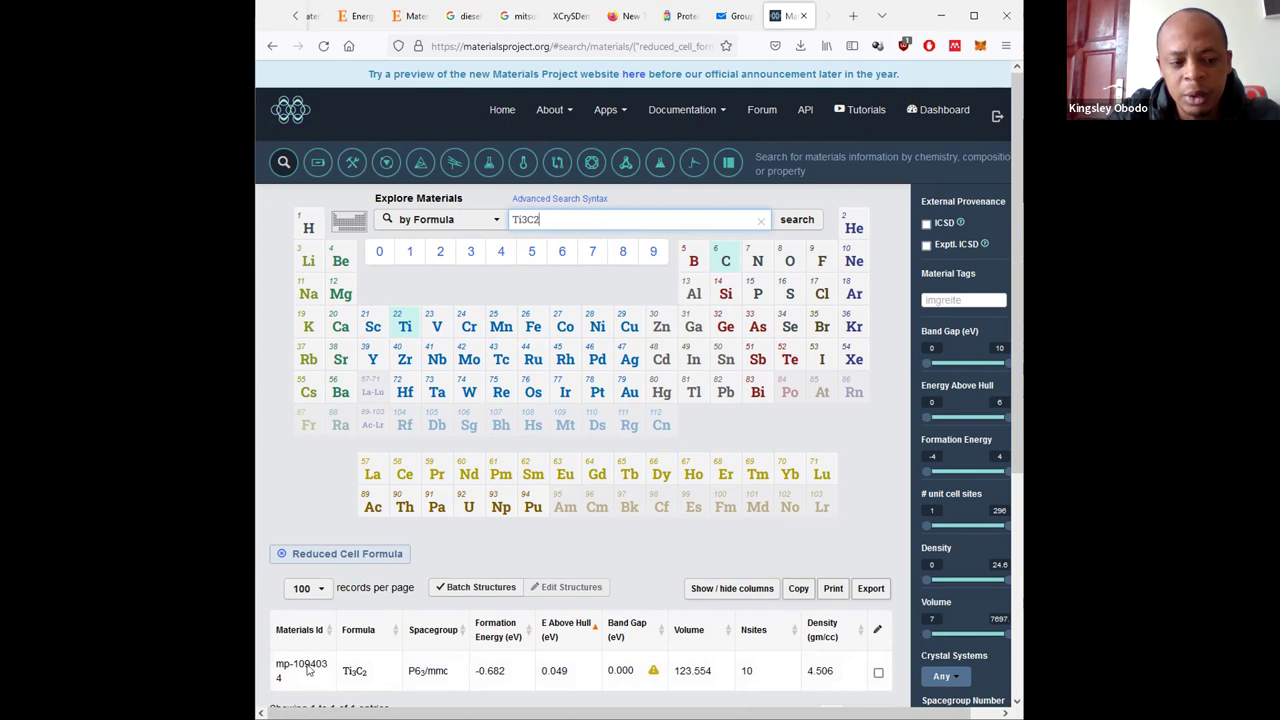
scroll(308, 672, down, 2)
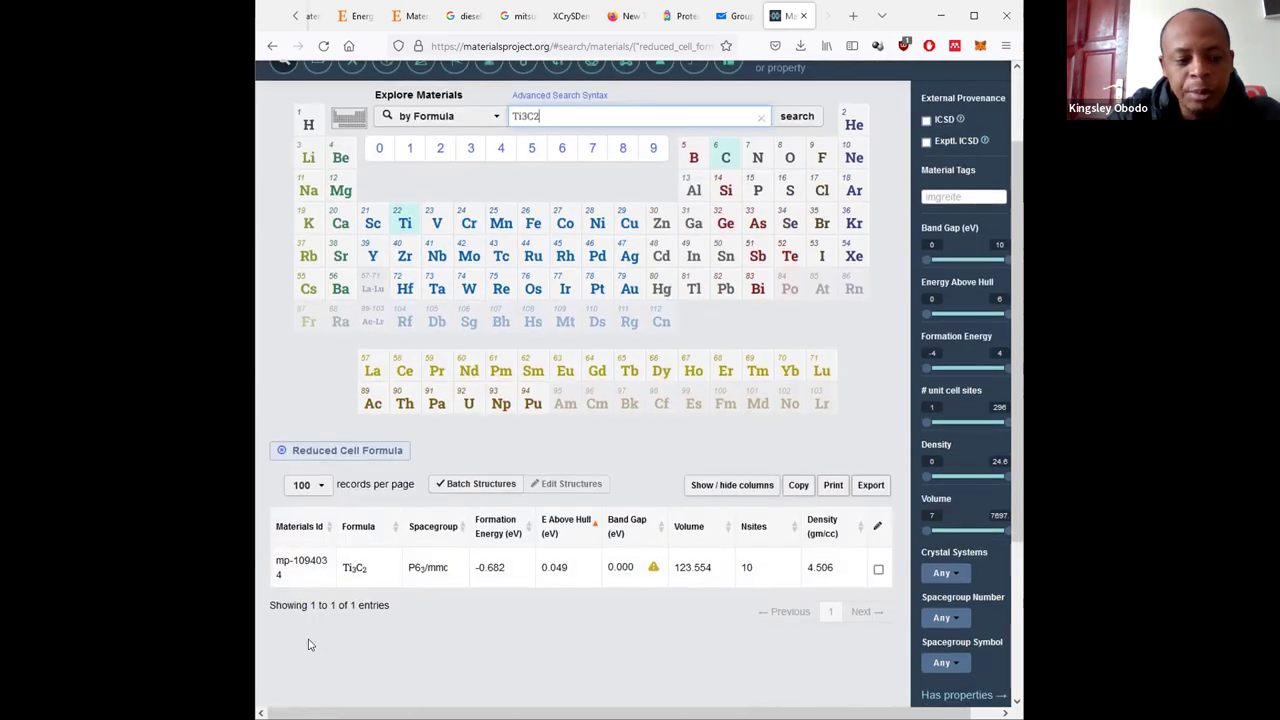
click(354, 567)
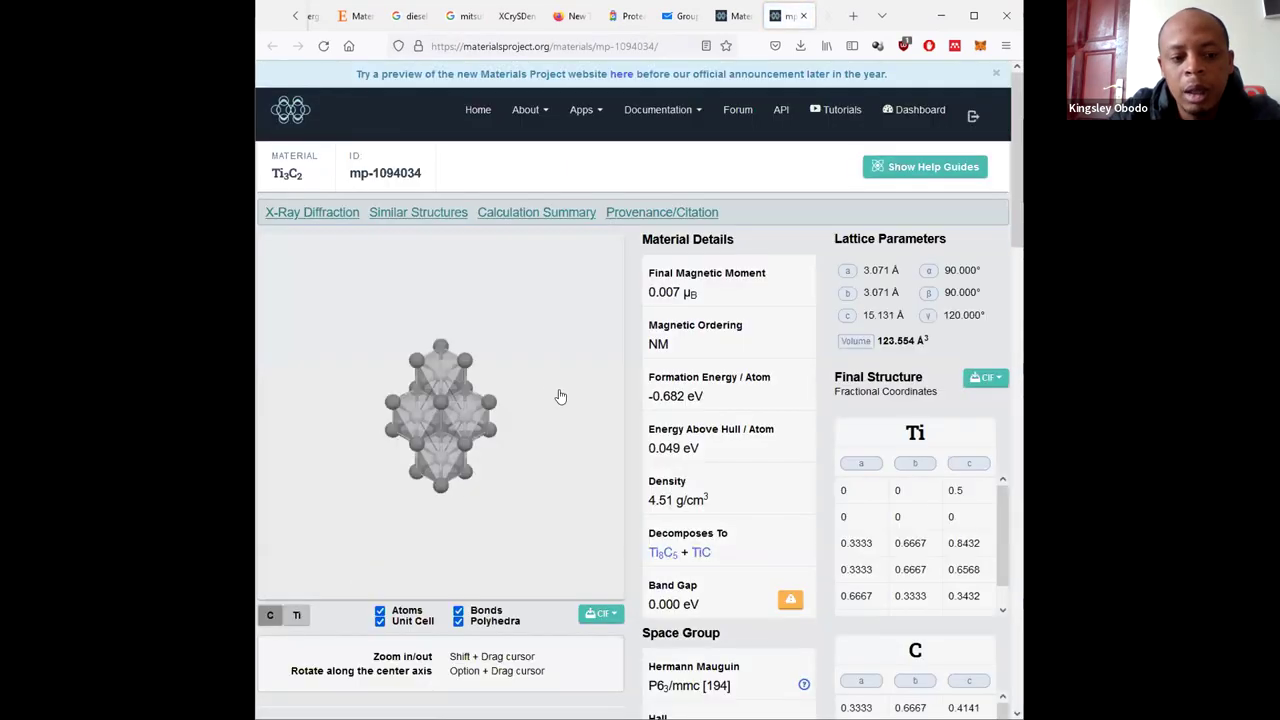
Download the Ti3C2 structure as a conventional standard CIF file named Ti3C2_mp-1094034_conventional_standard_new
click(598, 616)
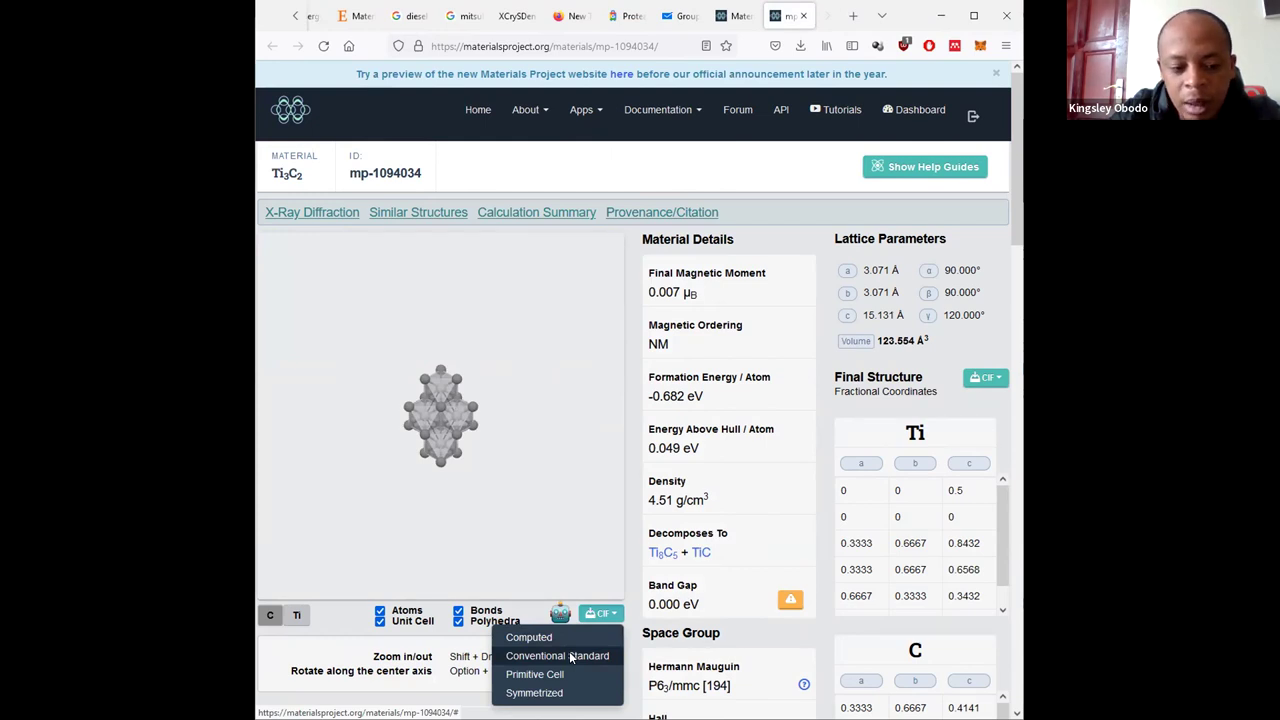
click(569, 651)
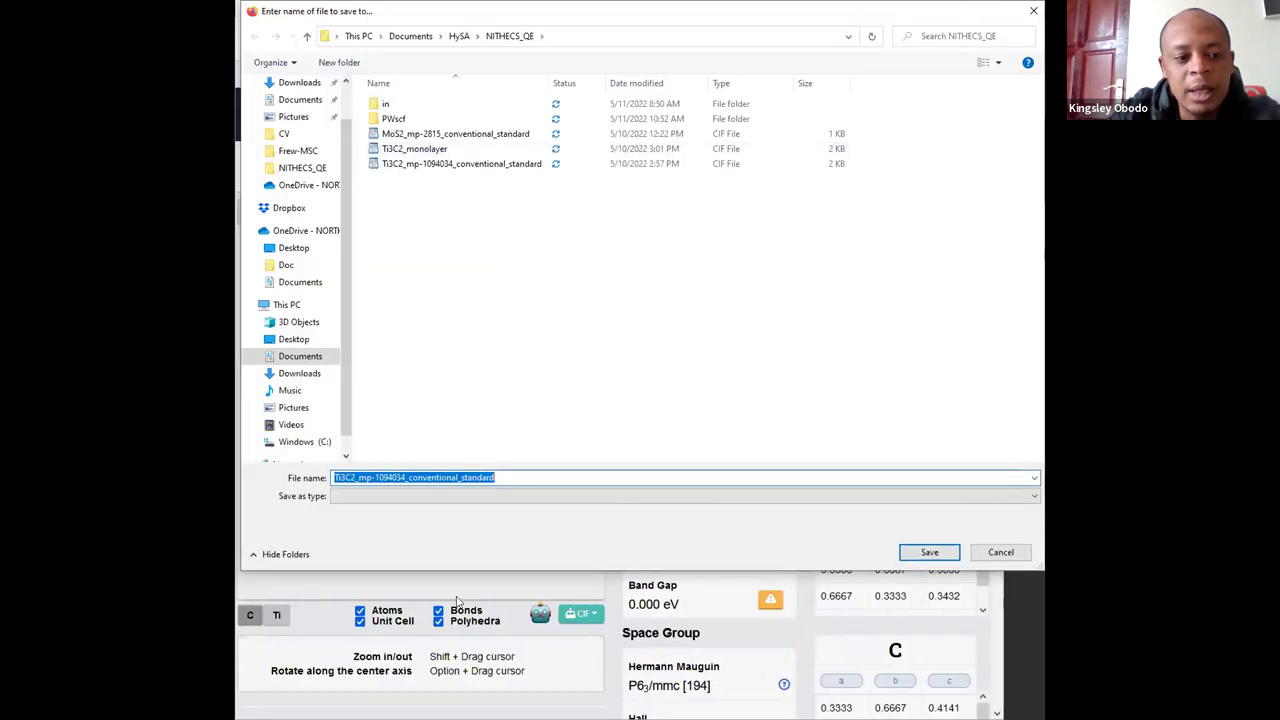
click(520, 477)
text(_new)
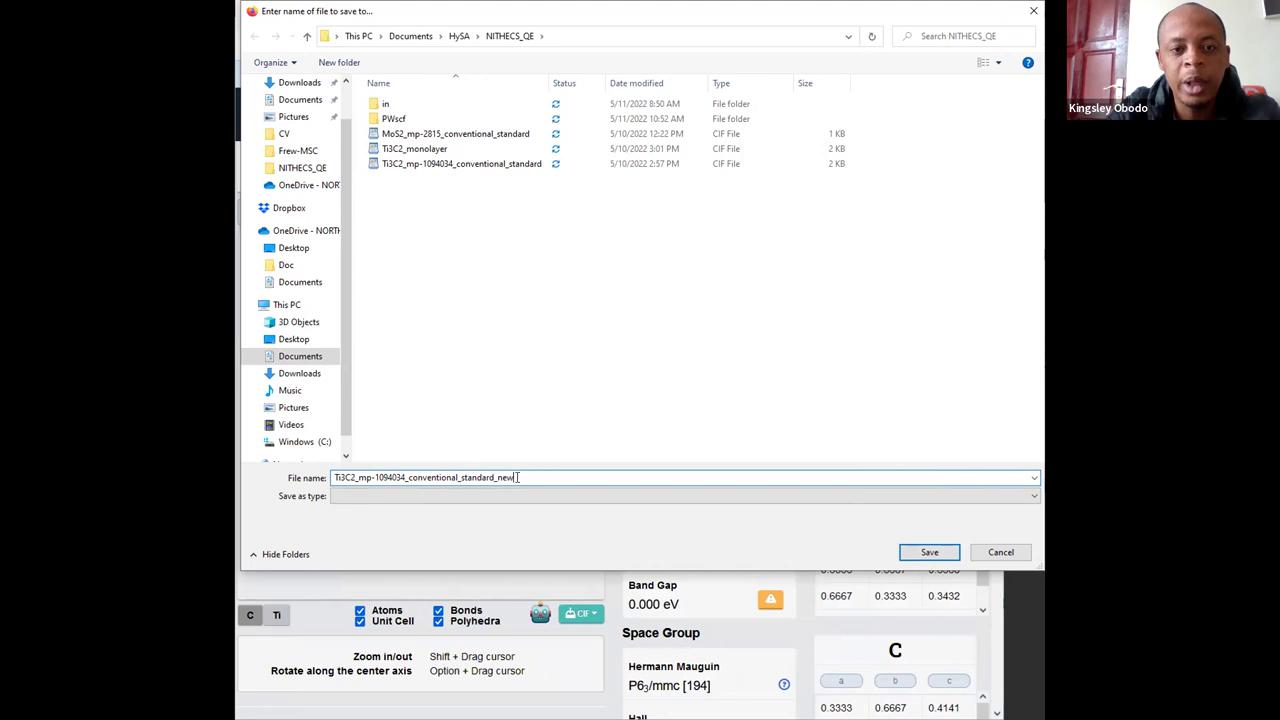
key(Return)
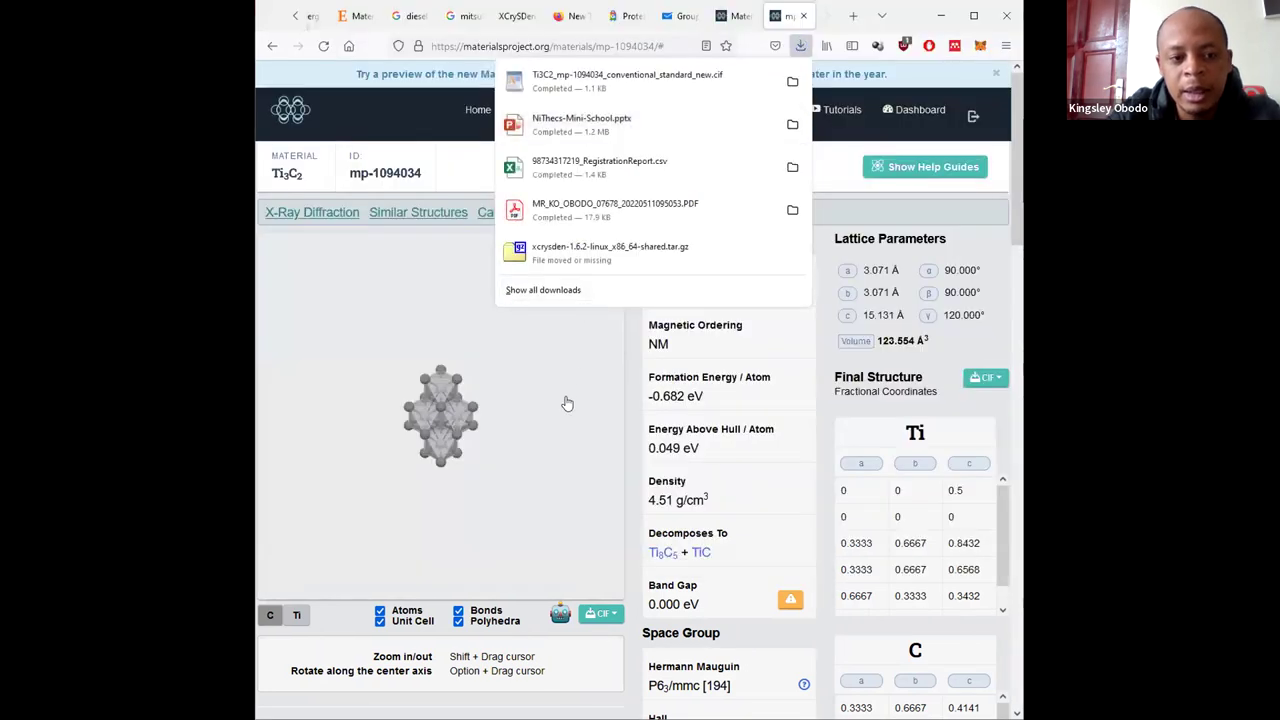
click(622, 45)
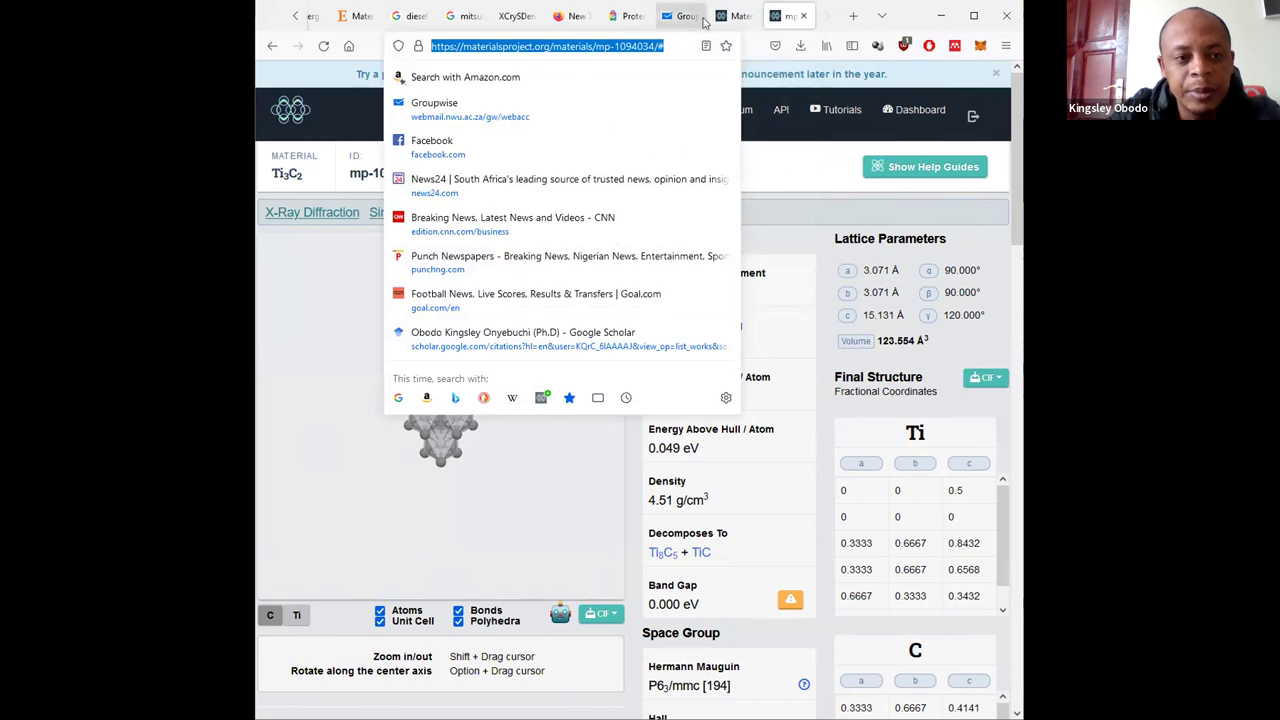
Return to the materials search, change the formula to Ti, and open the entry mp-72
click(735, 16)
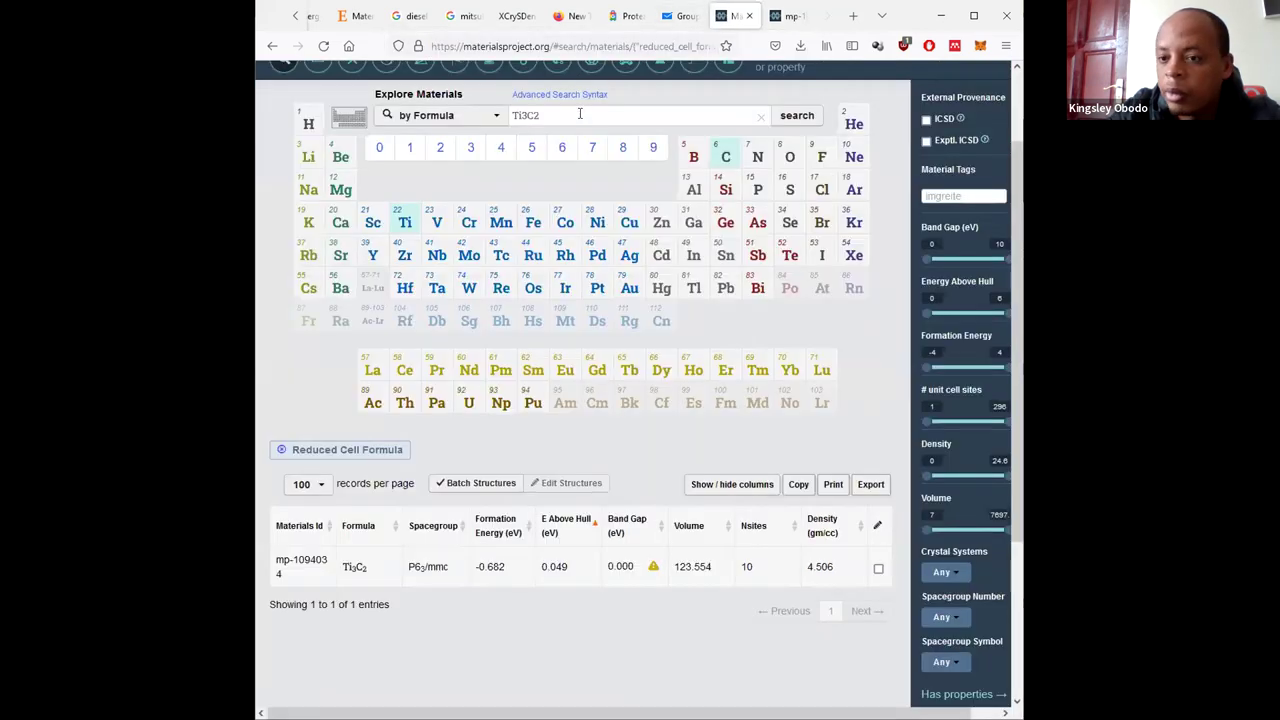
click(580, 114)
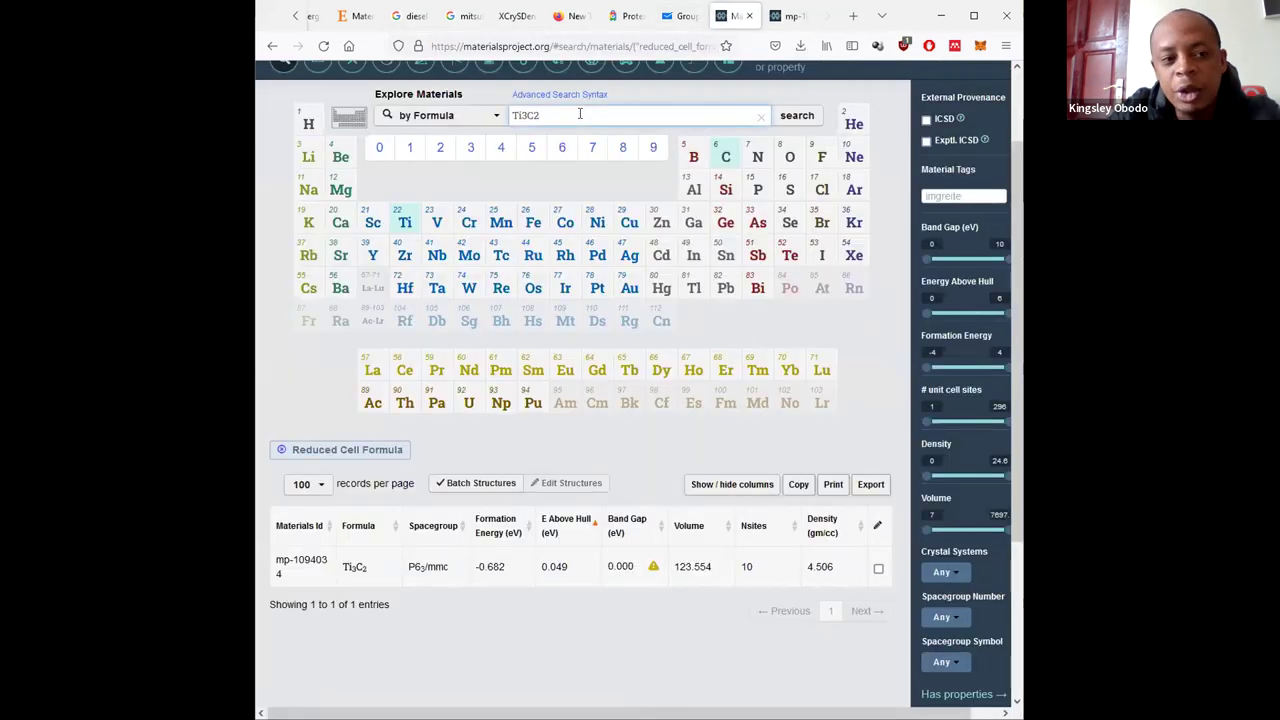
key(BackSpace)
key(BackSpace)
key(BackSpace)
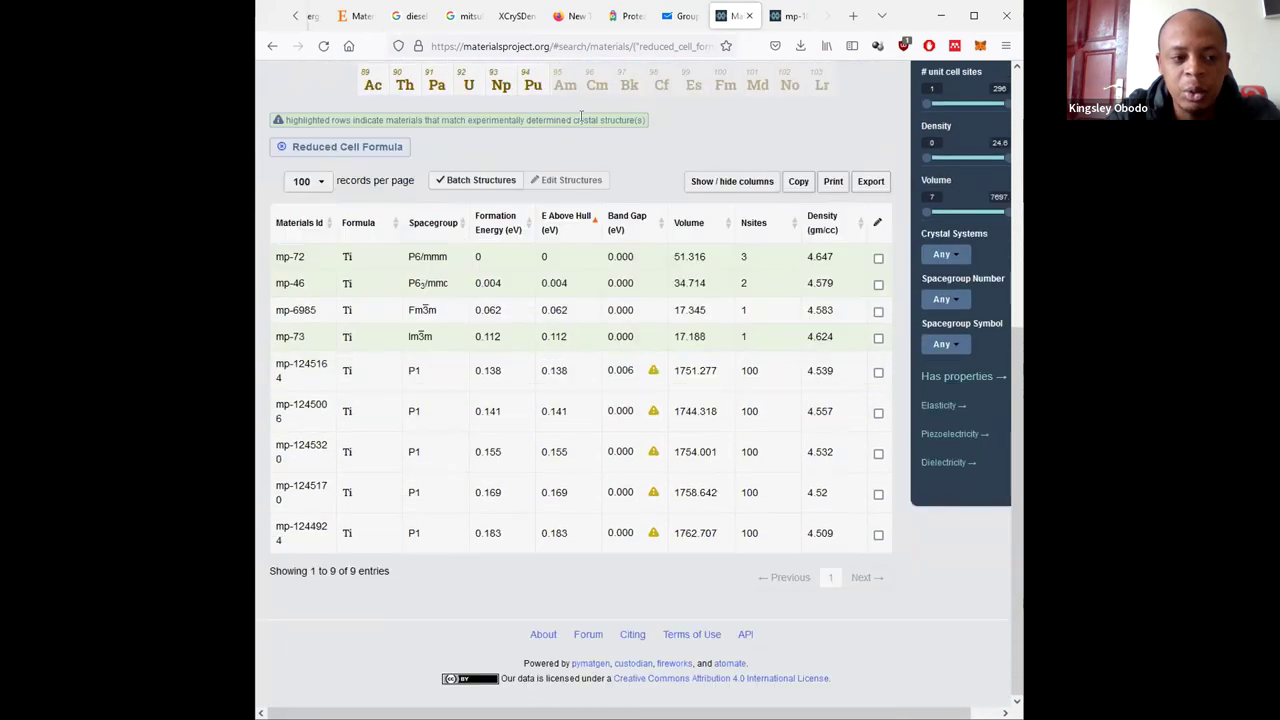
click(353, 259)
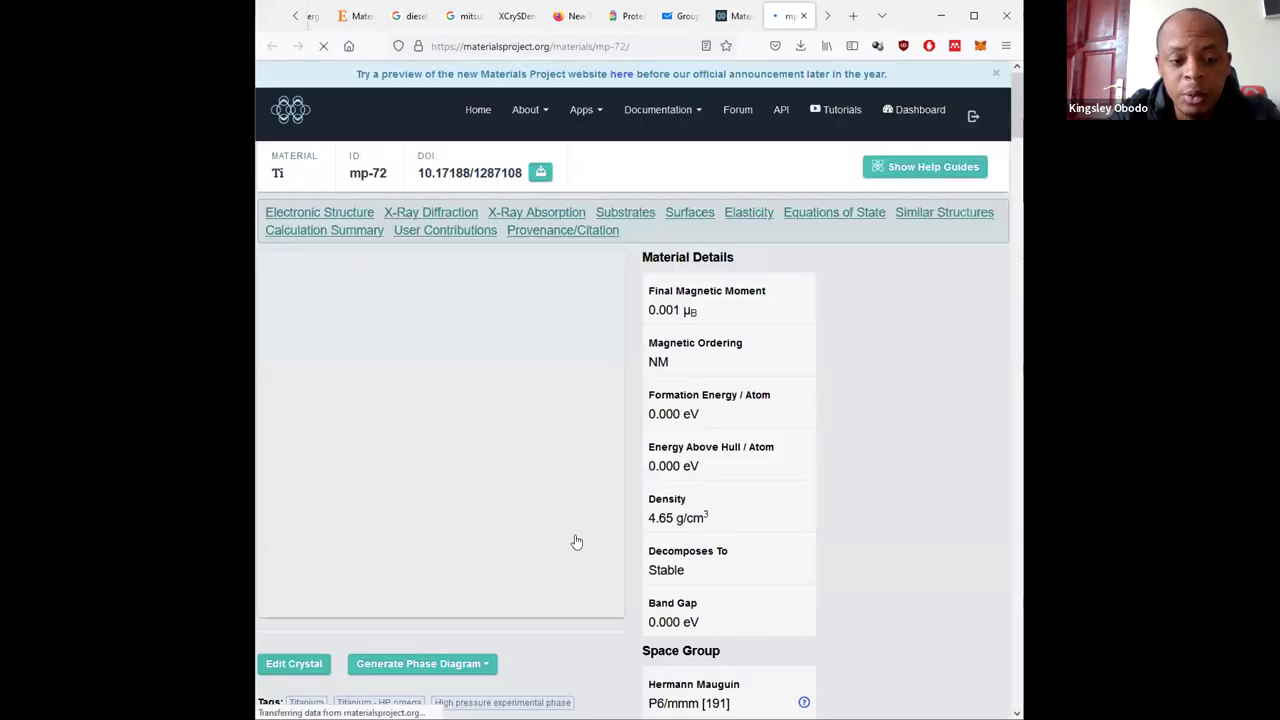
Download the Ti mp-72 structure as a conventional standard CIF into the NITHECS_QE folder, keeping the suggested file name
scroll(806, 557, down, 3)
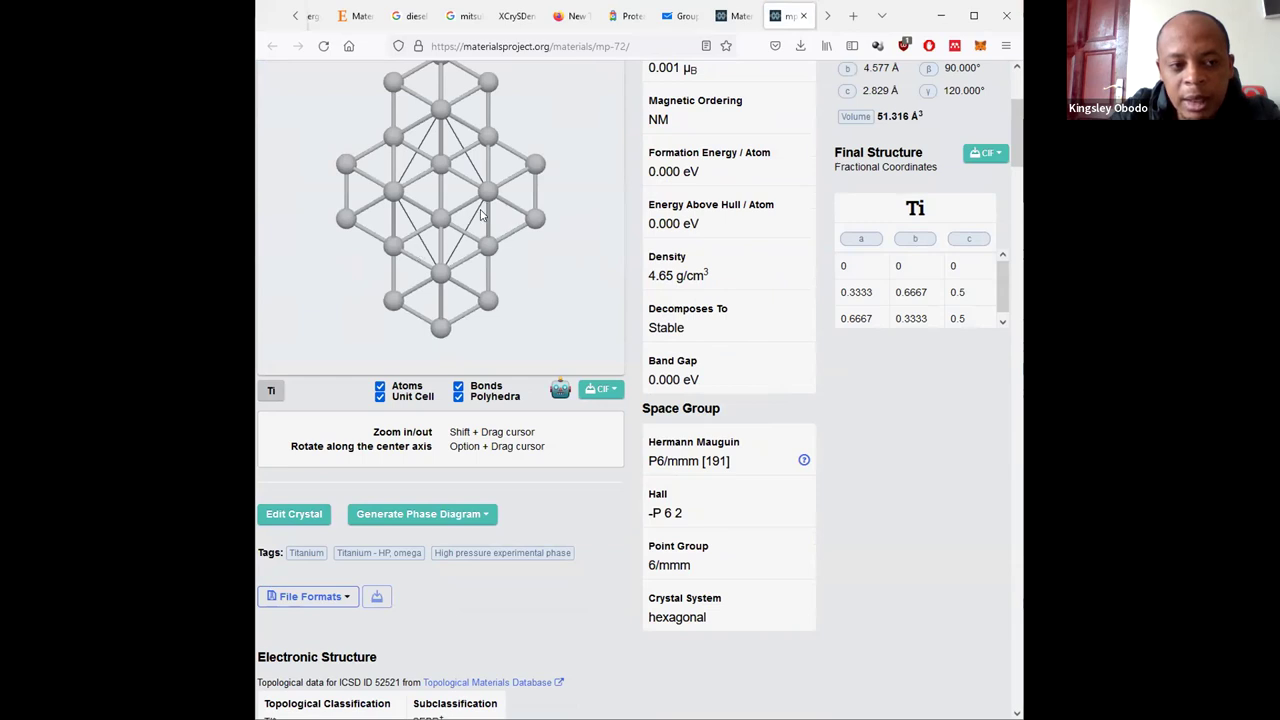
click(601, 394)
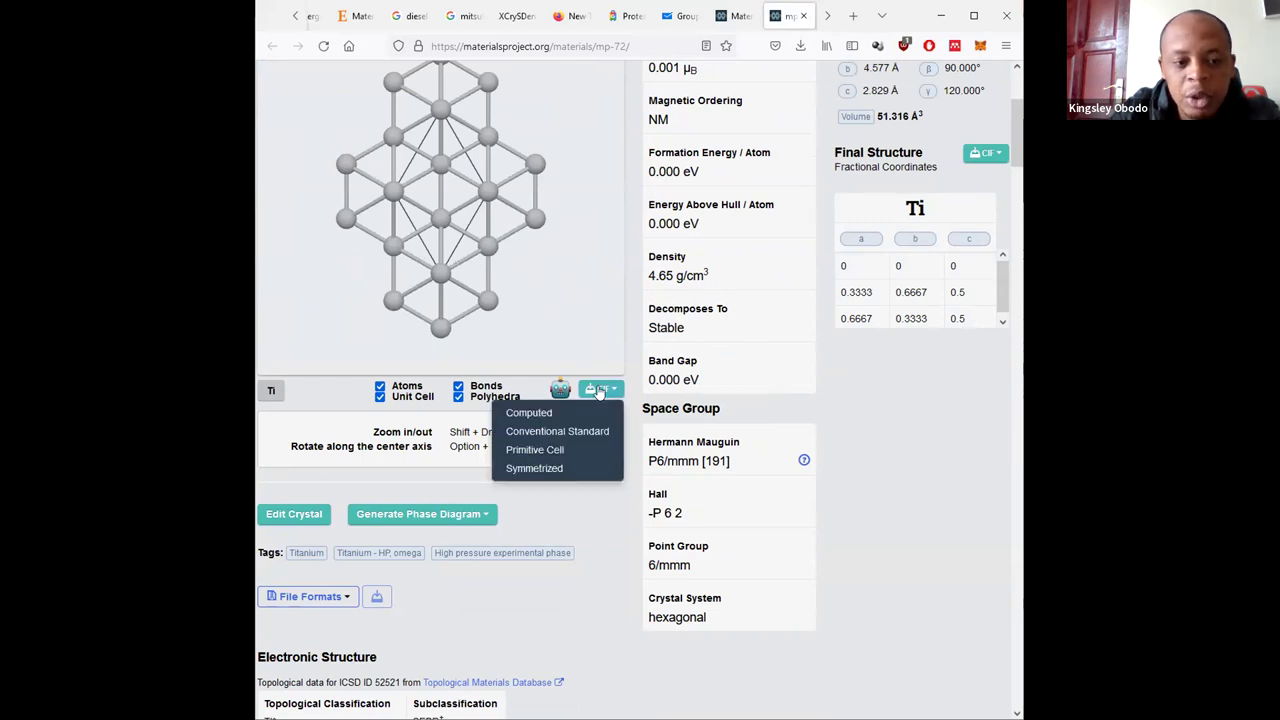
click(575, 436)
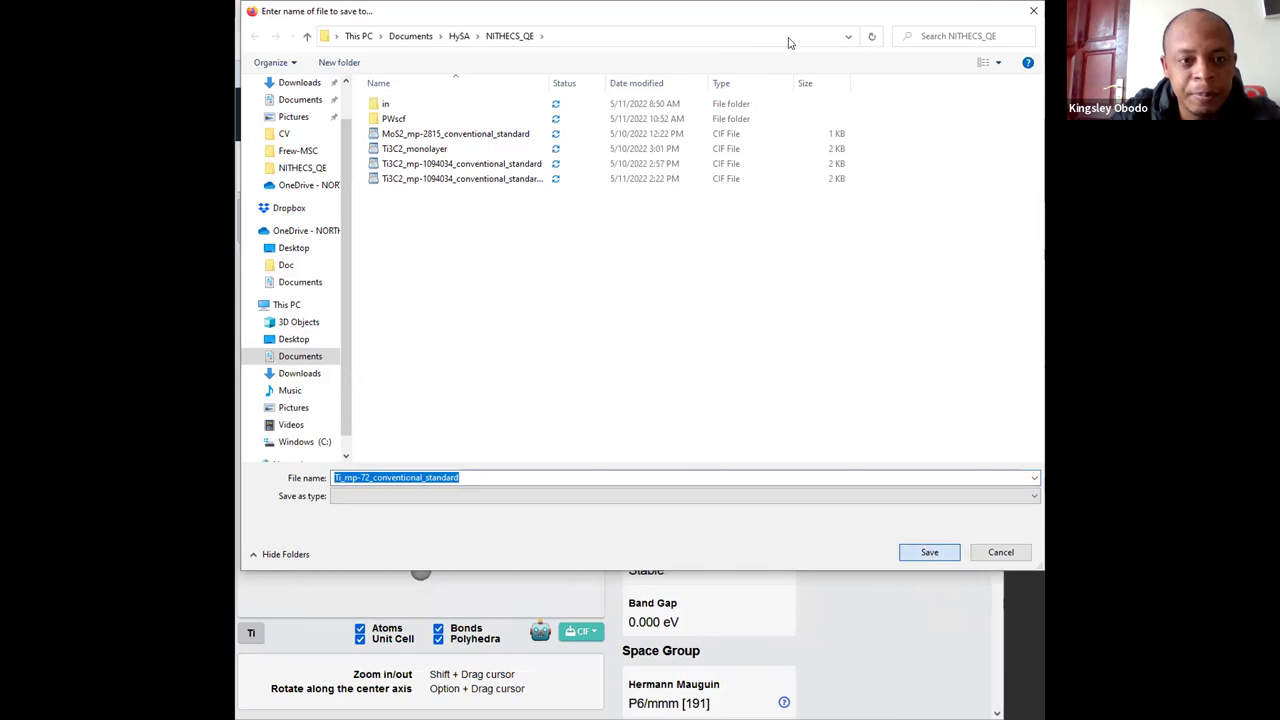
key(Return)
Return to the materials search, set the formula to C, and open the entry mp-569304
click(680, 16)
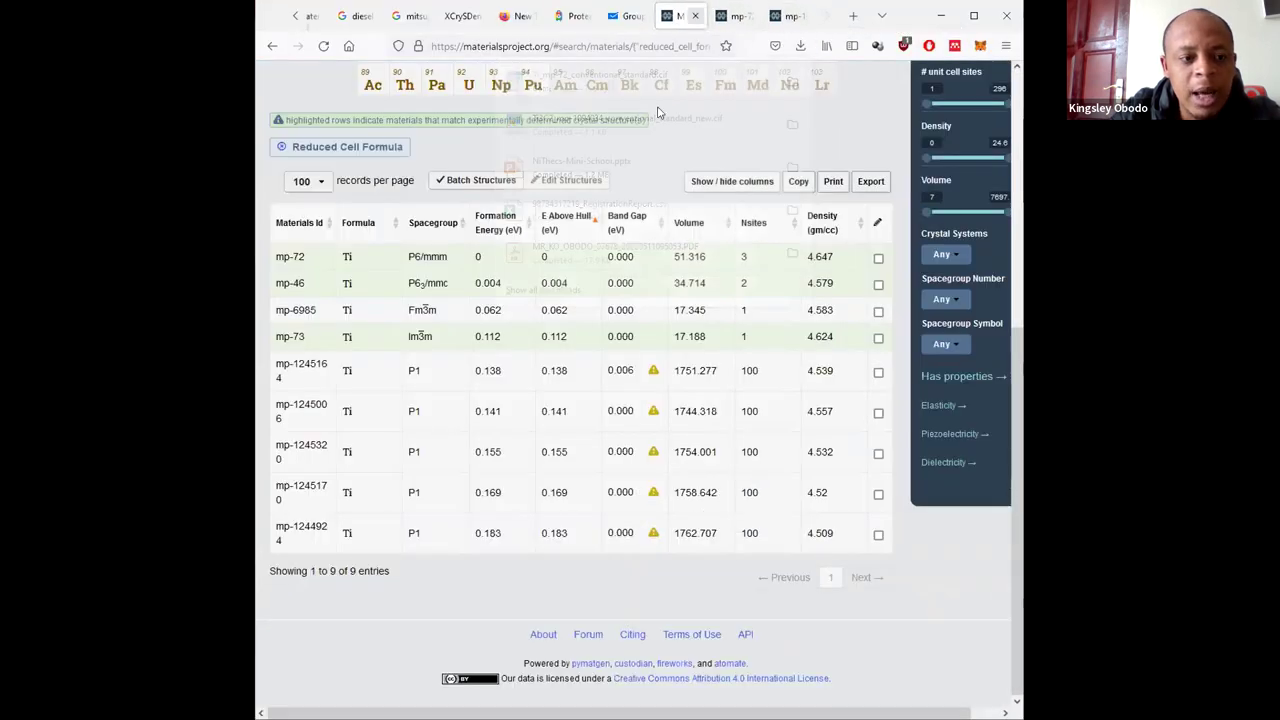
scroll(541, 222, up, 5)
double_click(541, 222)
text(C)
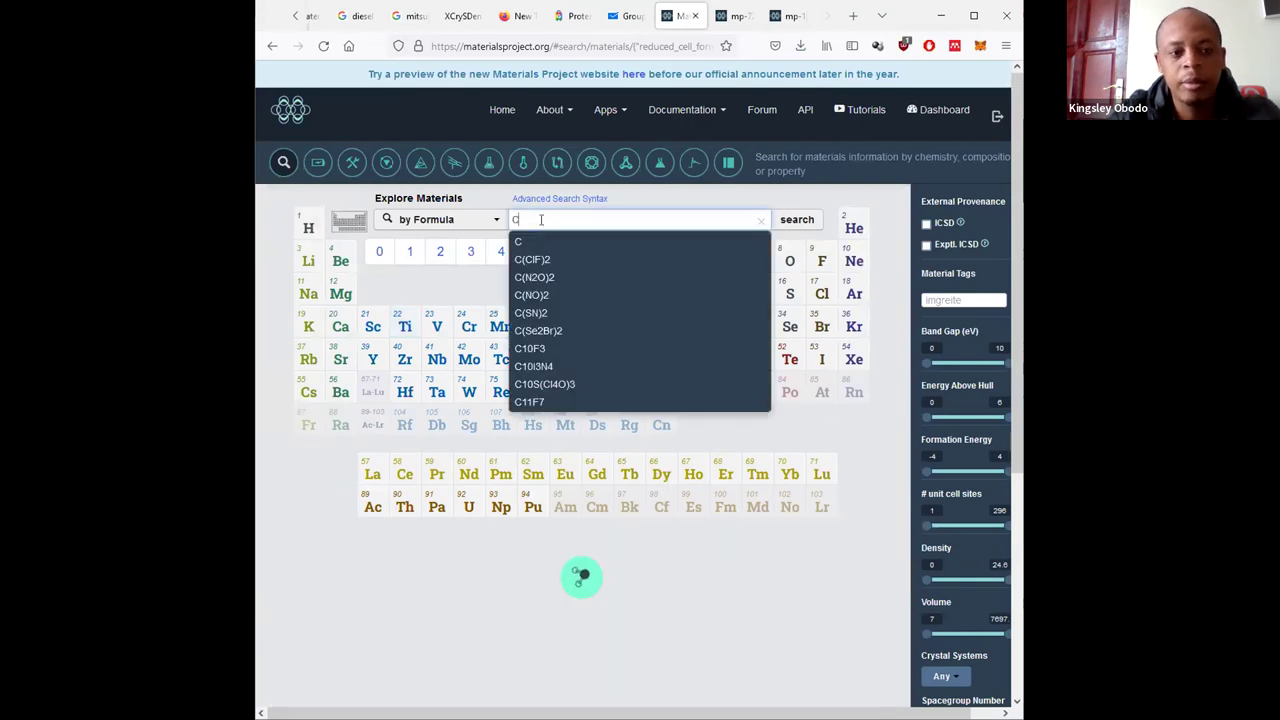
scroll(655, 213, down, 5)
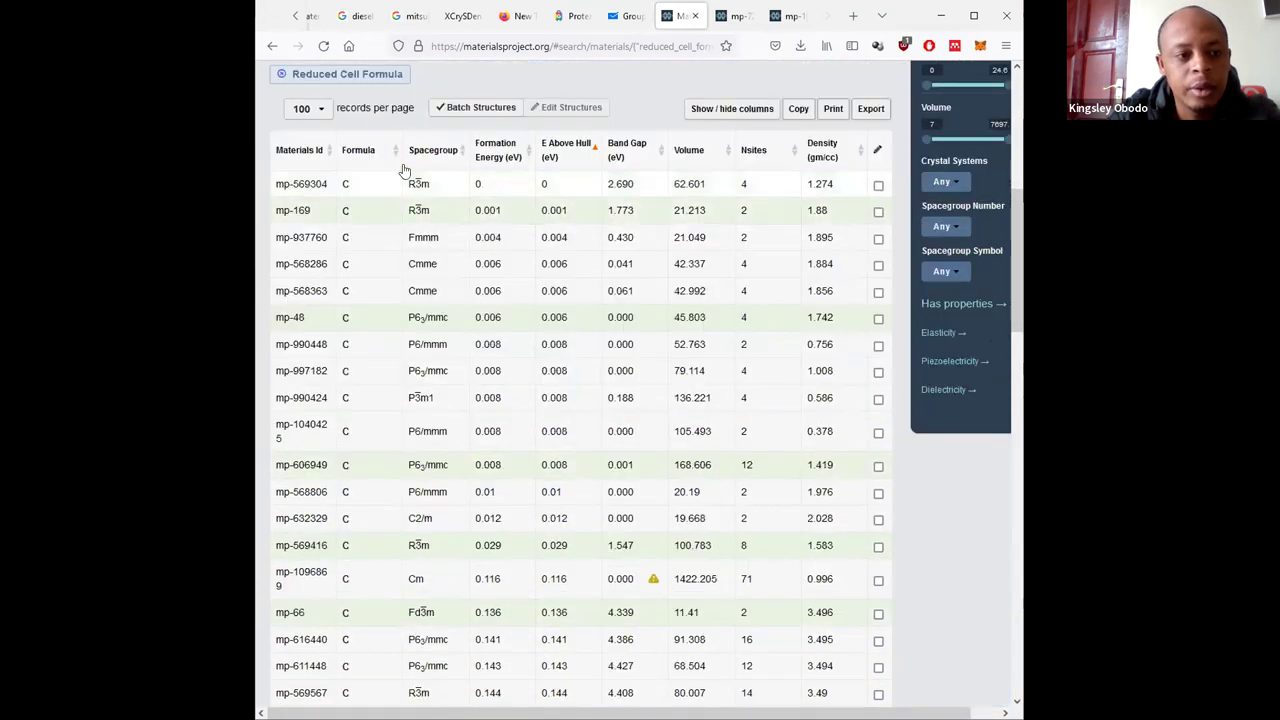
click(395, 183)
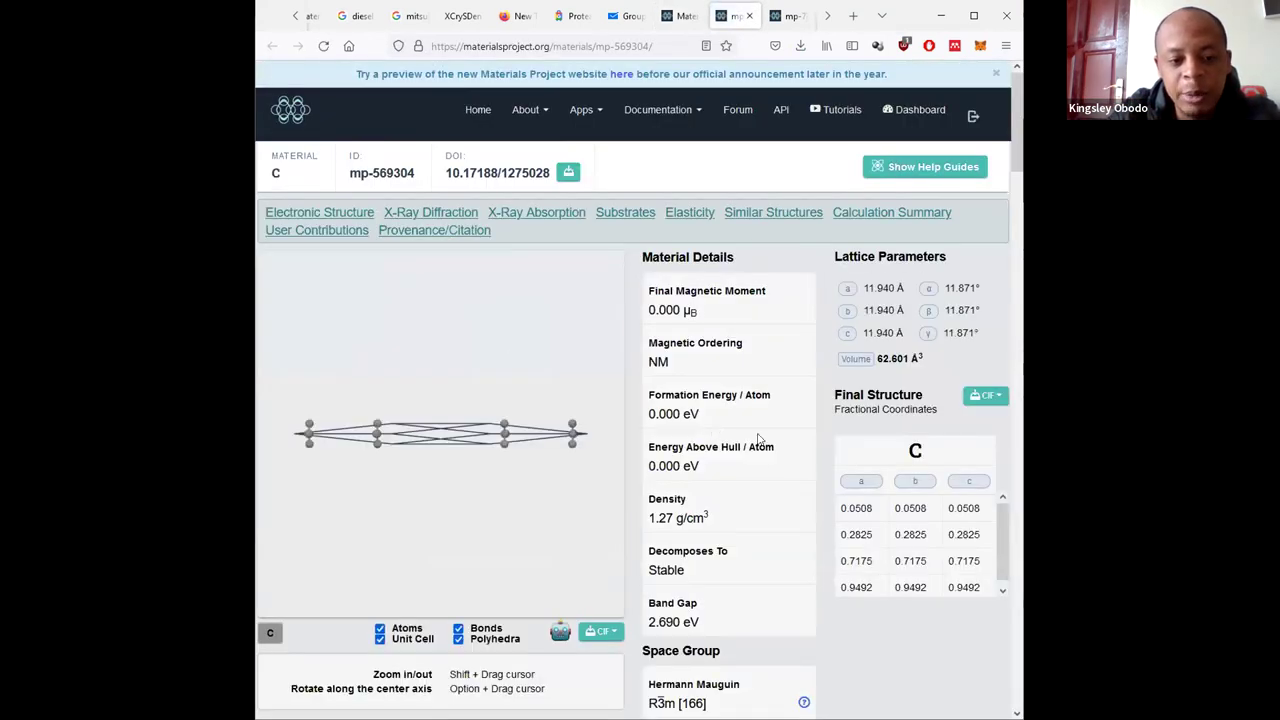
Download the carbon mp-569304 structure as a conventional standard CIF, keeping the suggested file name
scroll(760, 466, down, 2)
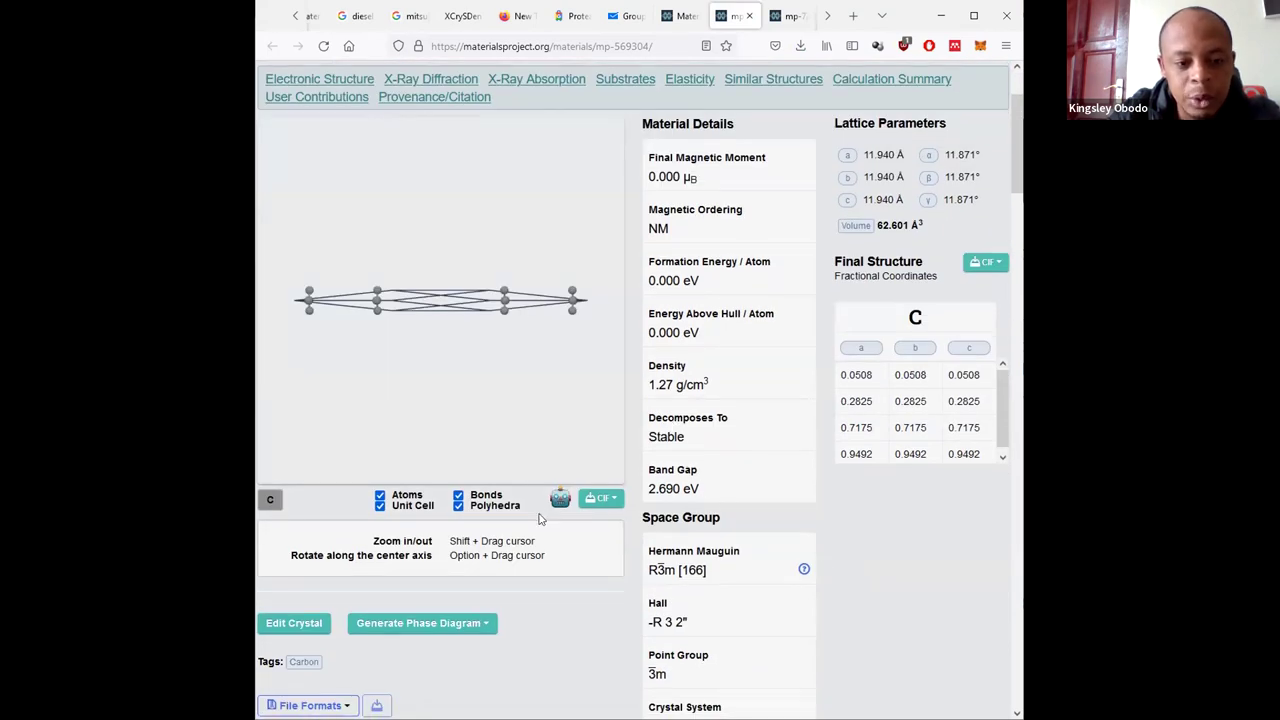
click(600, 498)
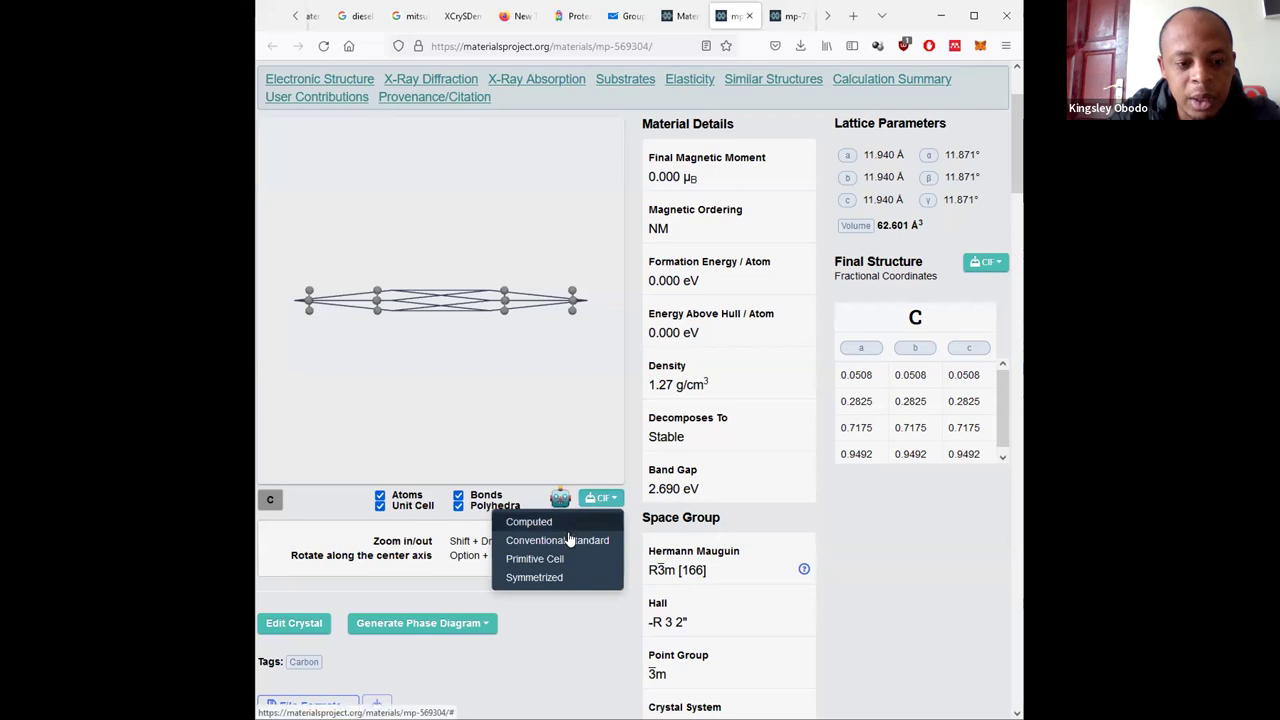
click(568, 540)
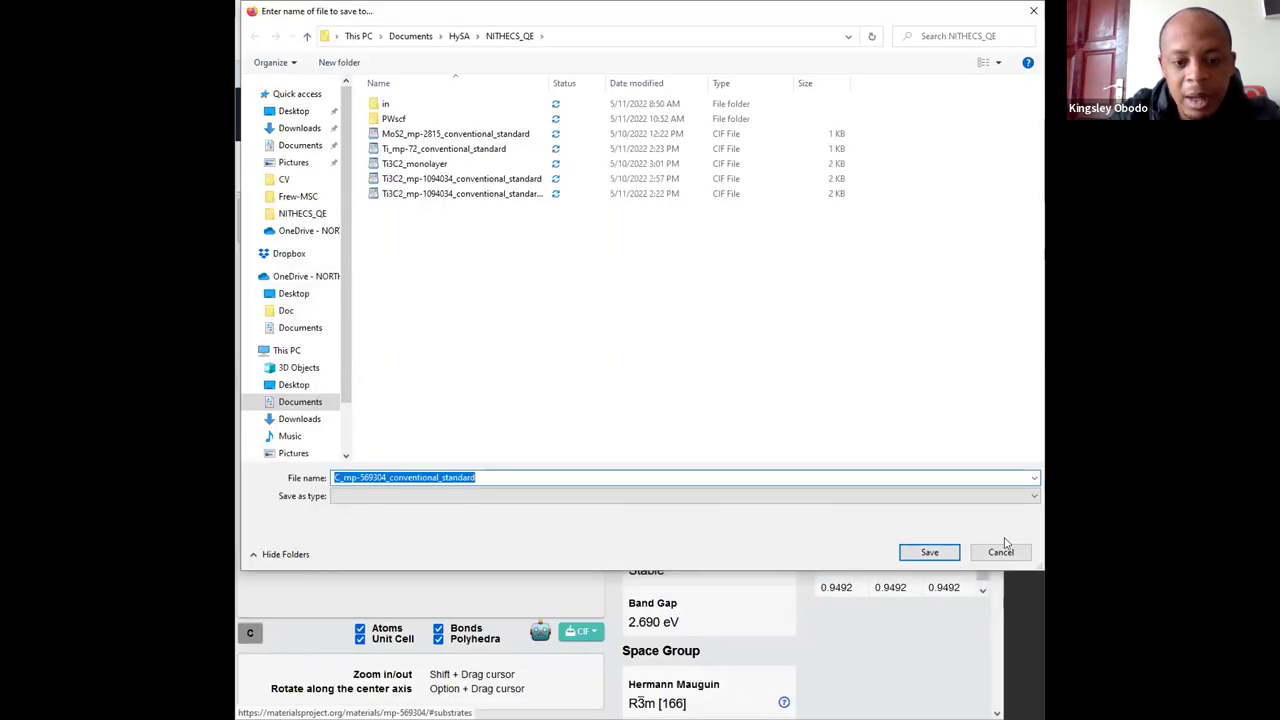
click(931, 553)
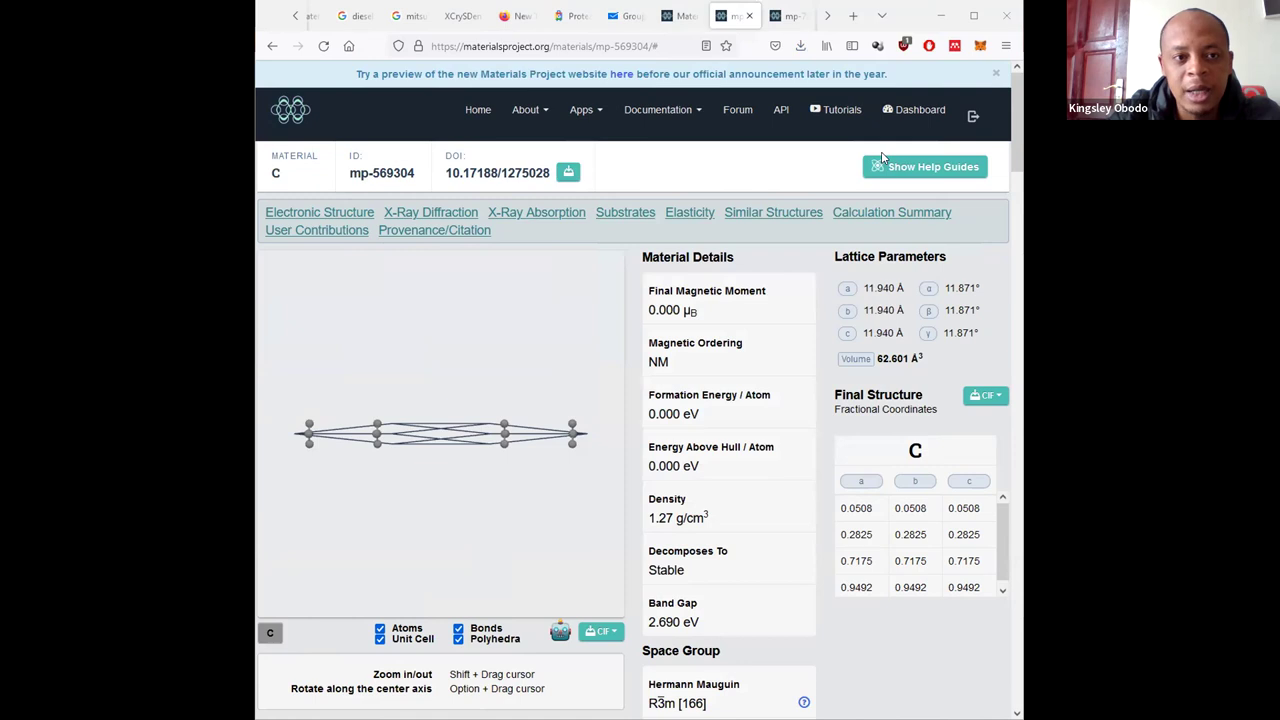
Load the materialsproject.org home page in a new browser tab and open another blank tab
click(853, 15)
text(material)
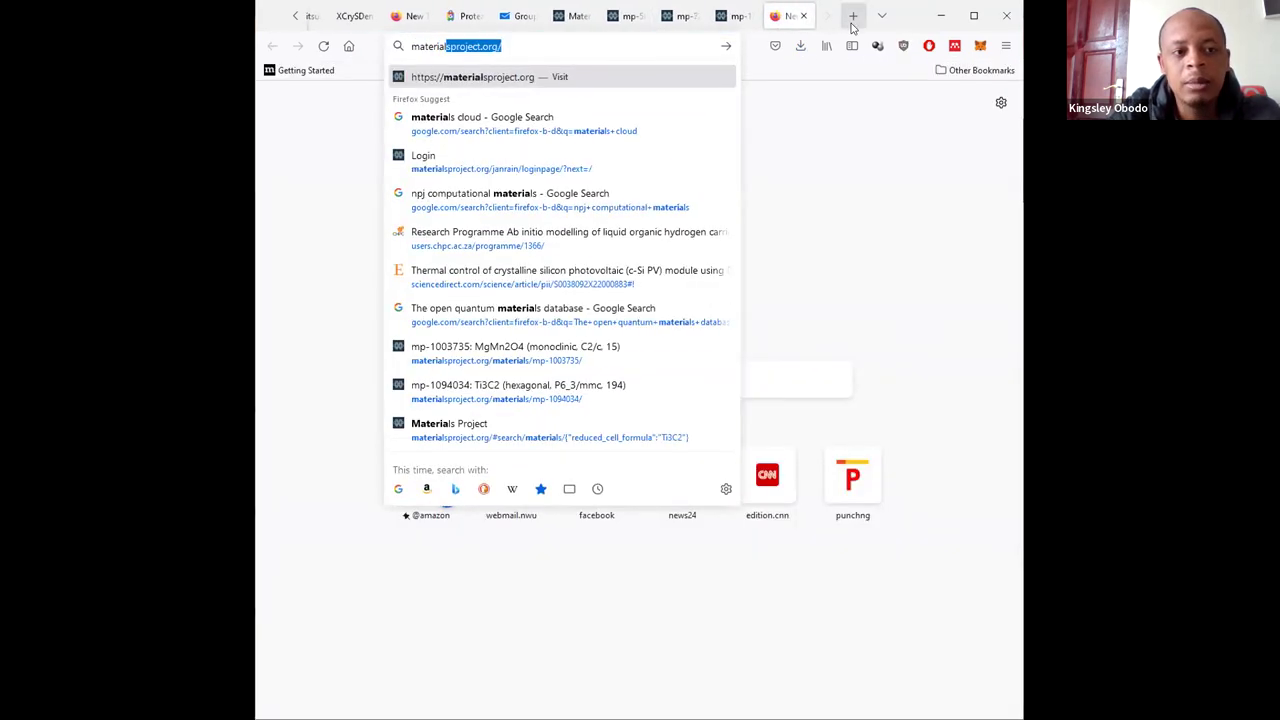
key(Return)
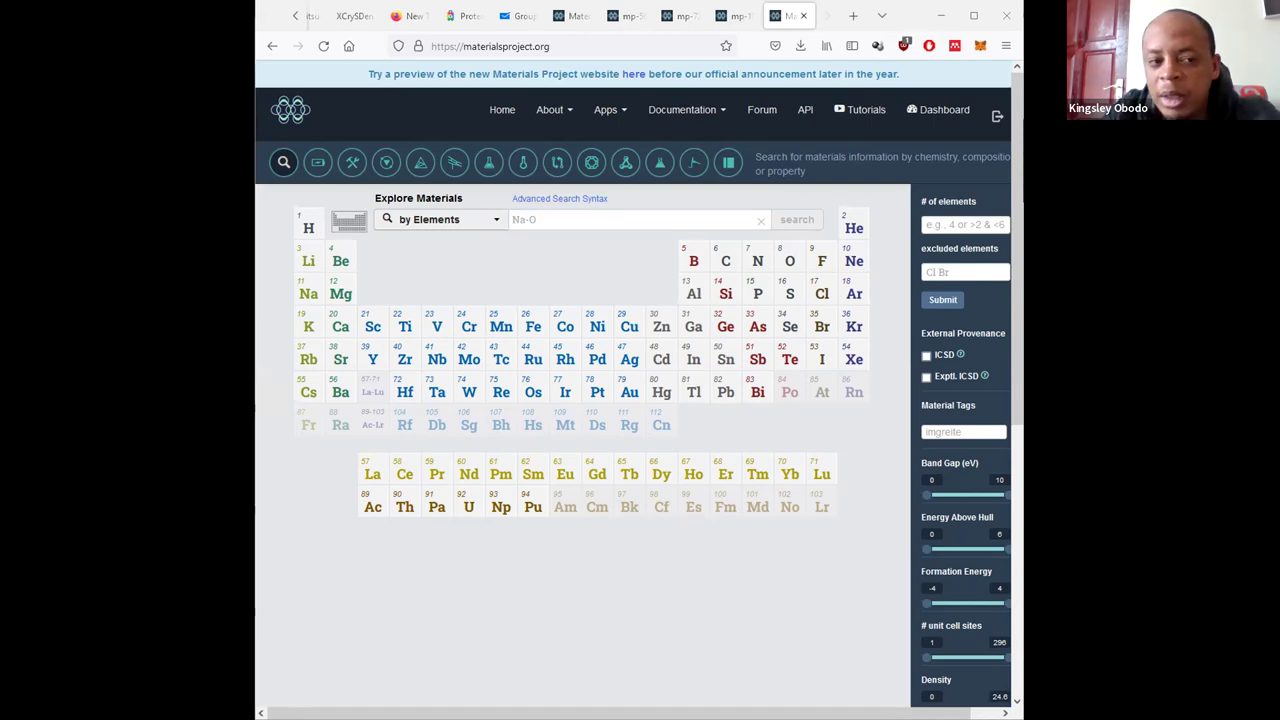
click(850, 20)
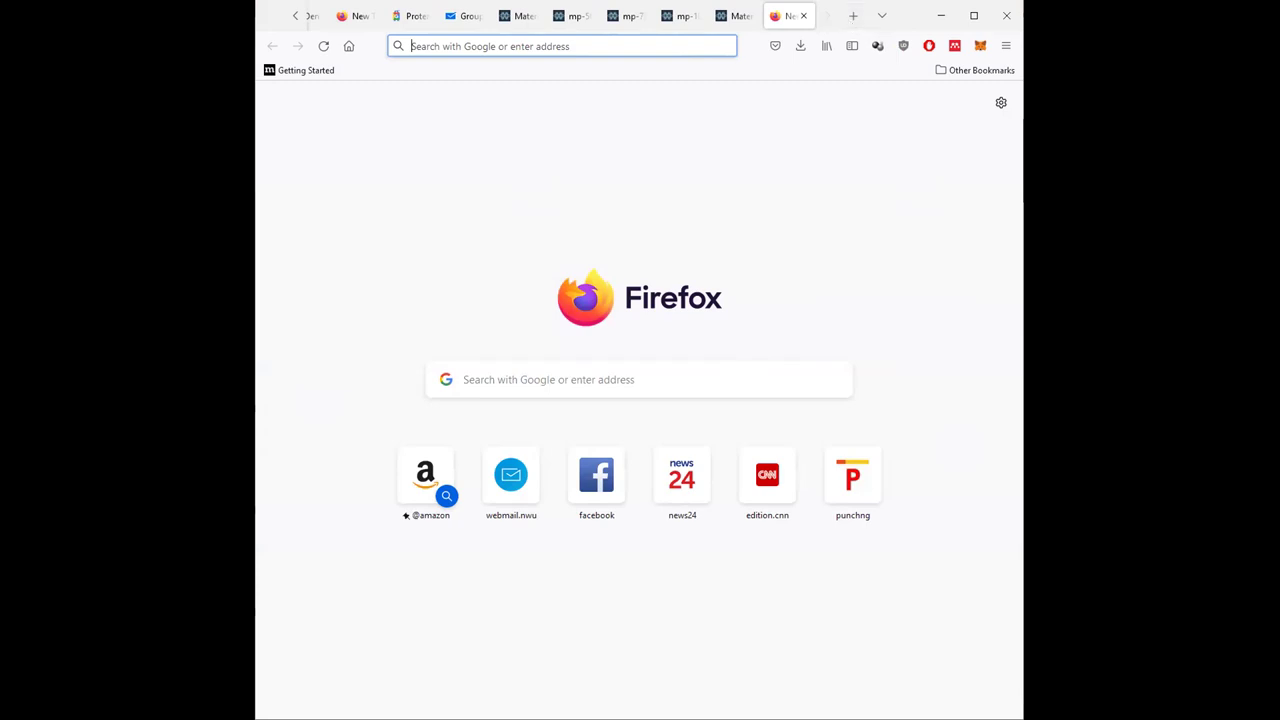
Review the open Ti, C and Ti3C2 material pages and show the CIF download options for Ti3C2
click(620, 22)
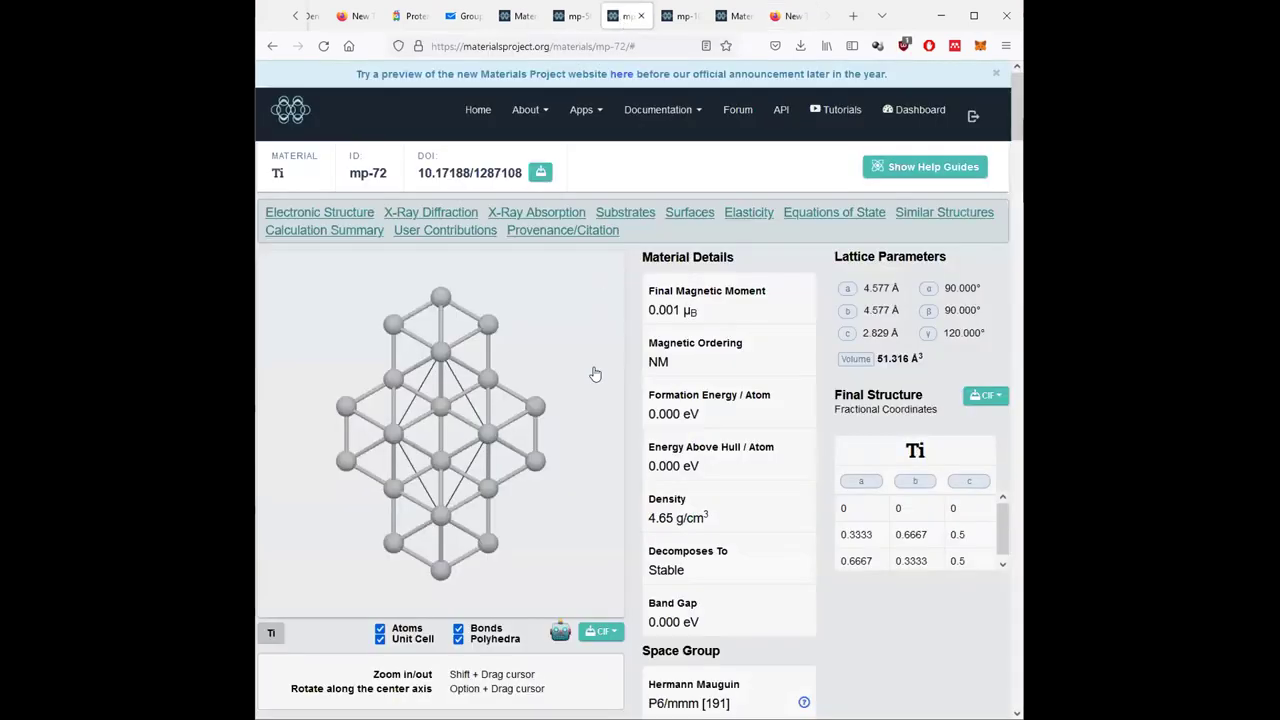
click(577, 15)
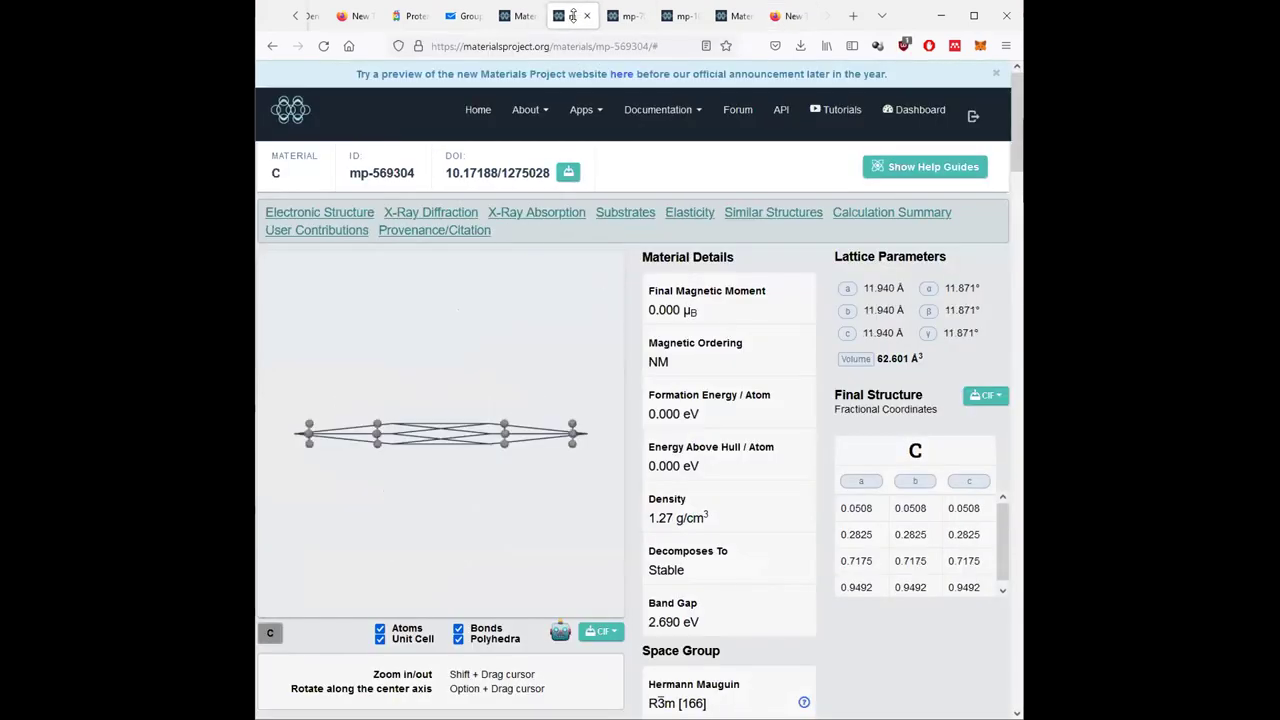
click(520, 16)
click(682, 16)
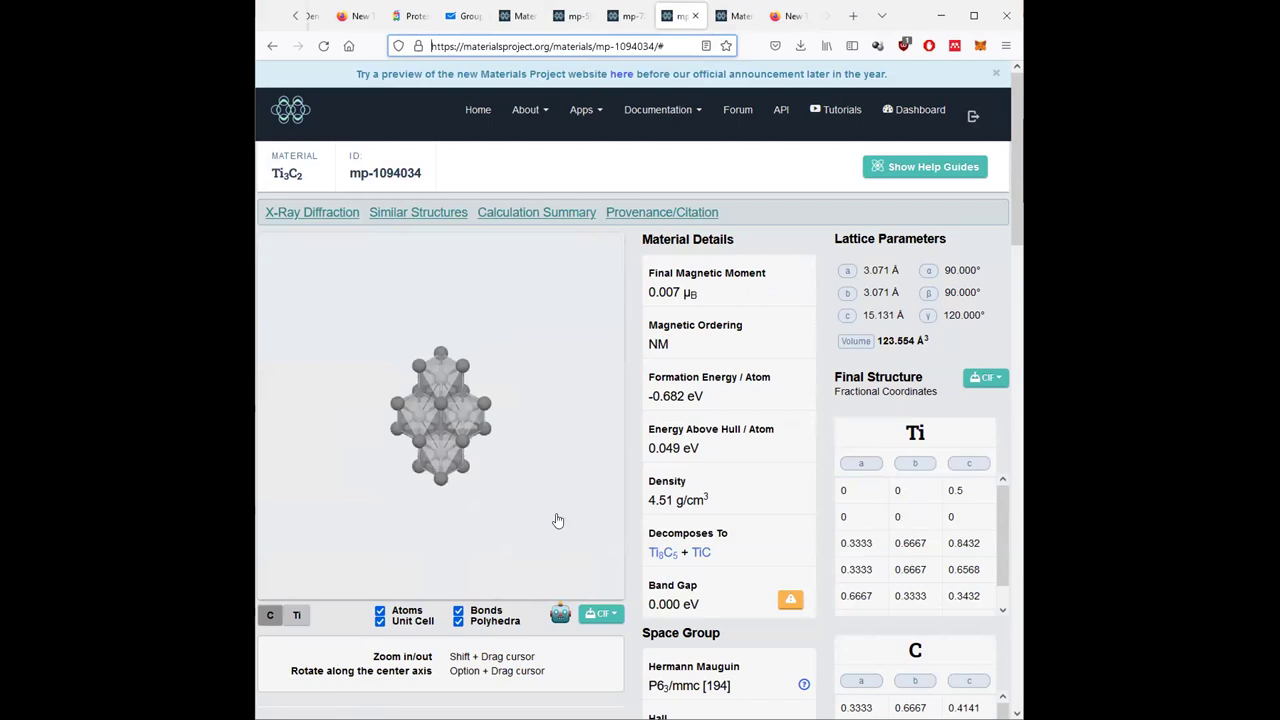
click(598, 614)
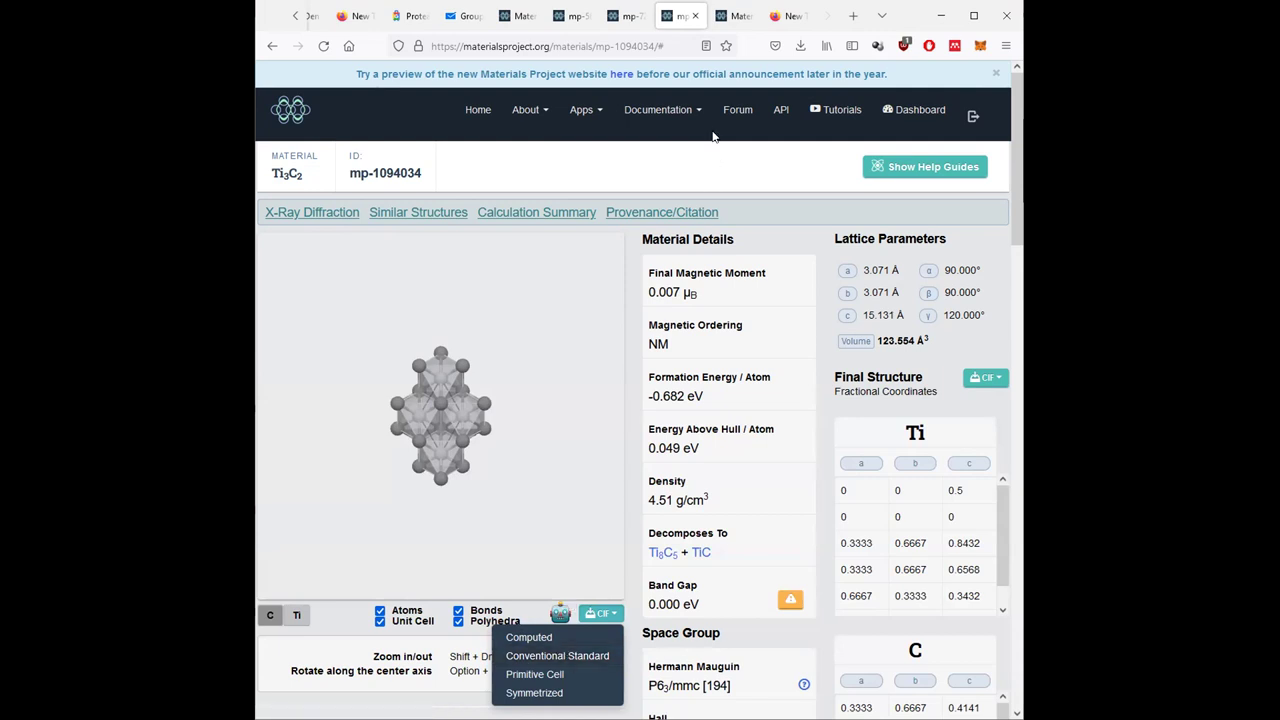
Look up Materials Cloud from the blank tab and switch to its already open Quantum ESPRESSO input generator page
click(788, 16)
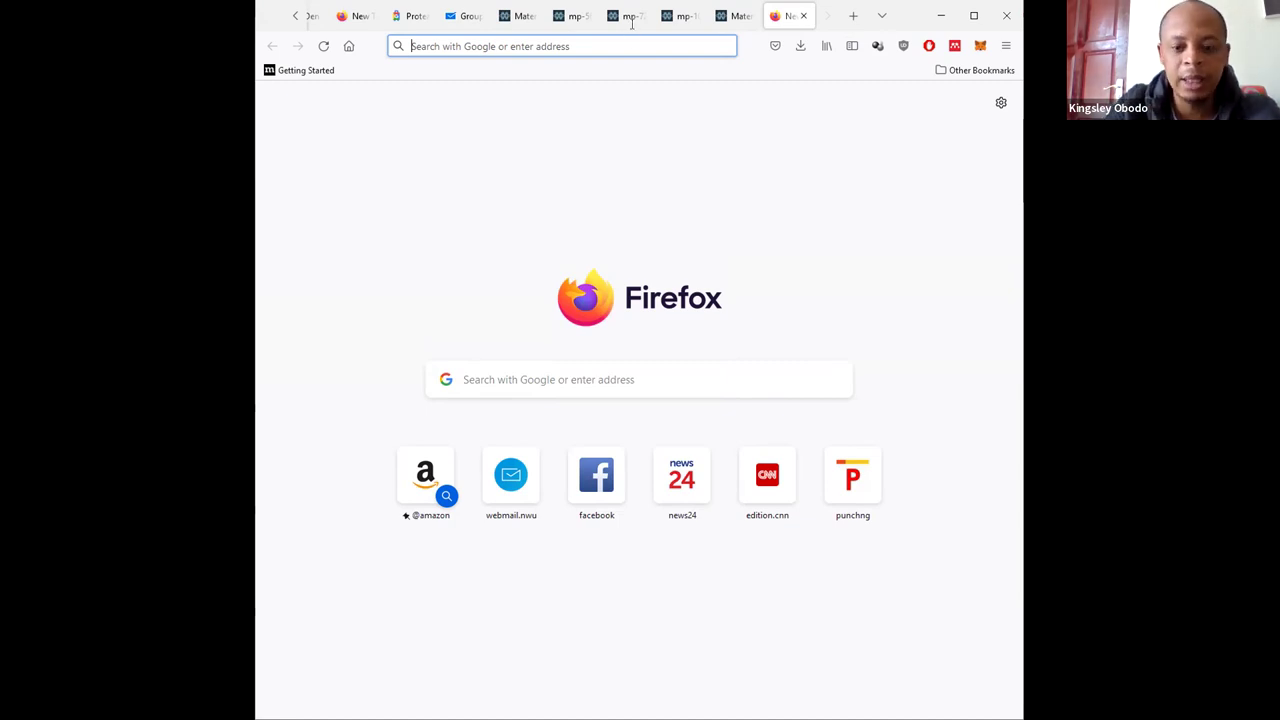
text(materialscl)
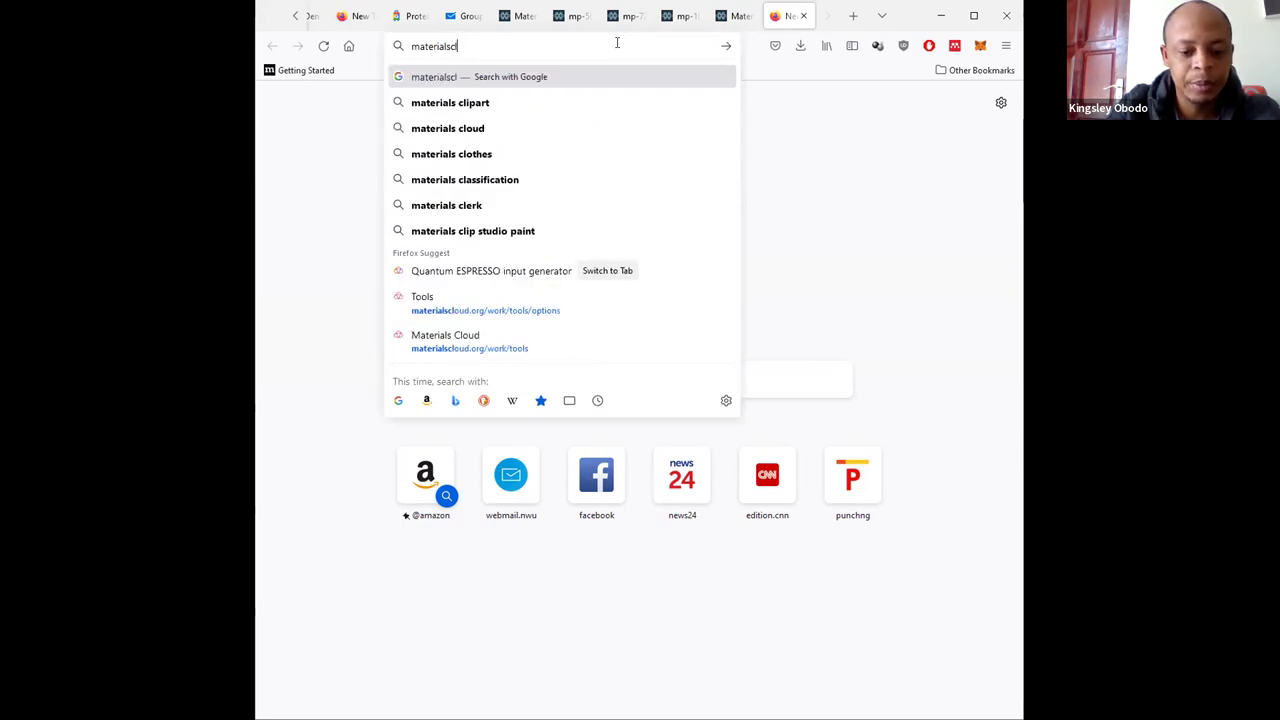
text(ou)
key(Down)
key(Down)
key(Down)
key(Down)
key(Down)
key(Down)
key(Down)
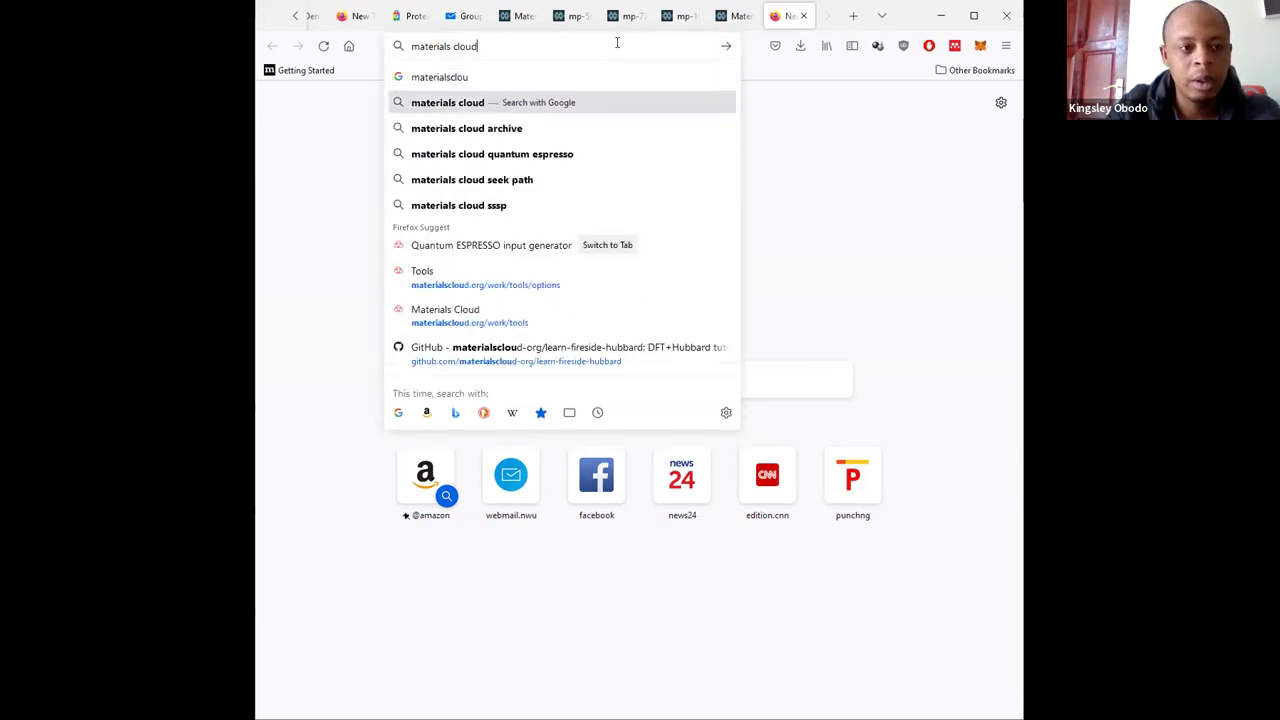
key(Up)
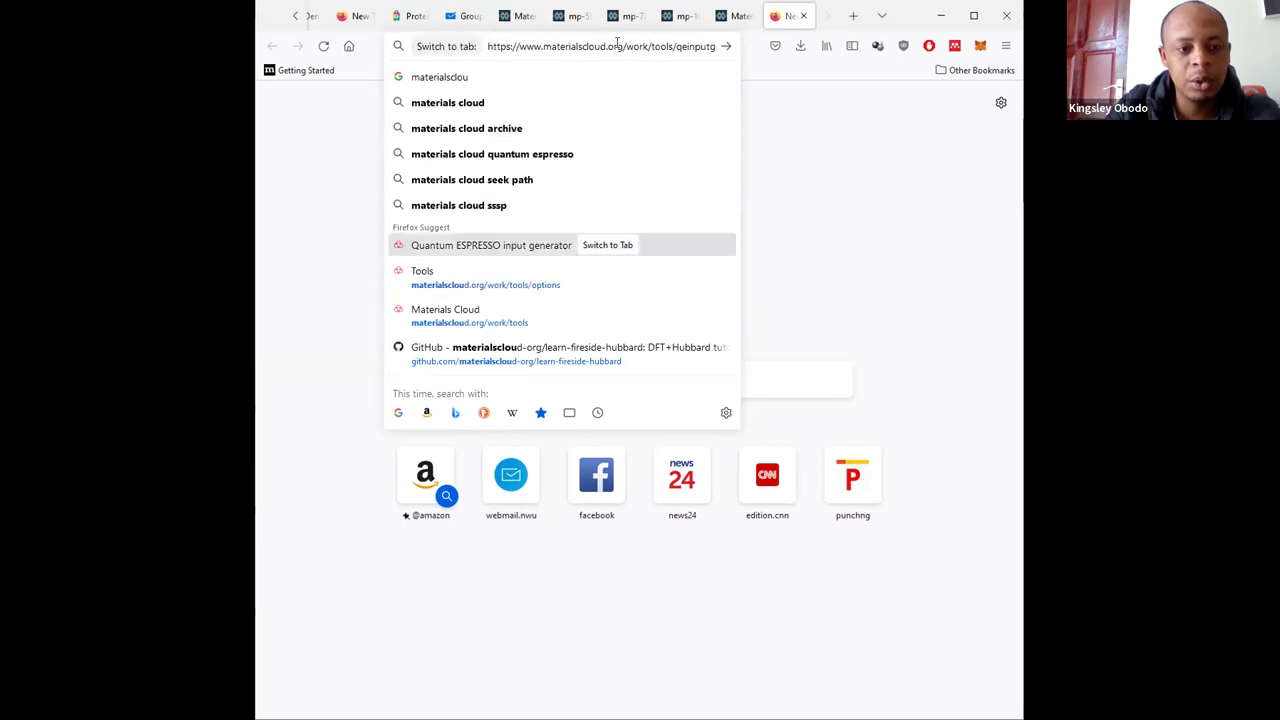
key(ctrl+w)
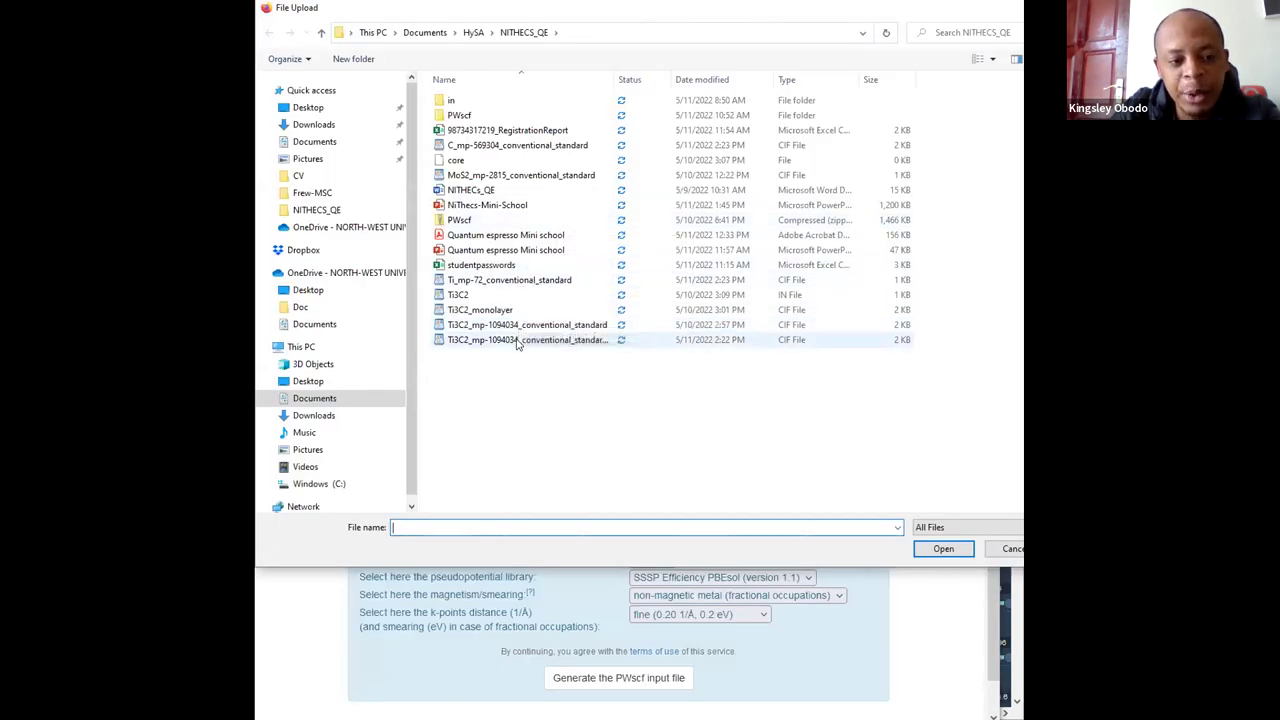
Try to upload Ti3C2_mp-1094034_conventional_standard_new as the crystal structure with the format CIF File (.cif) [parser: ase]
double_click(614, 79)
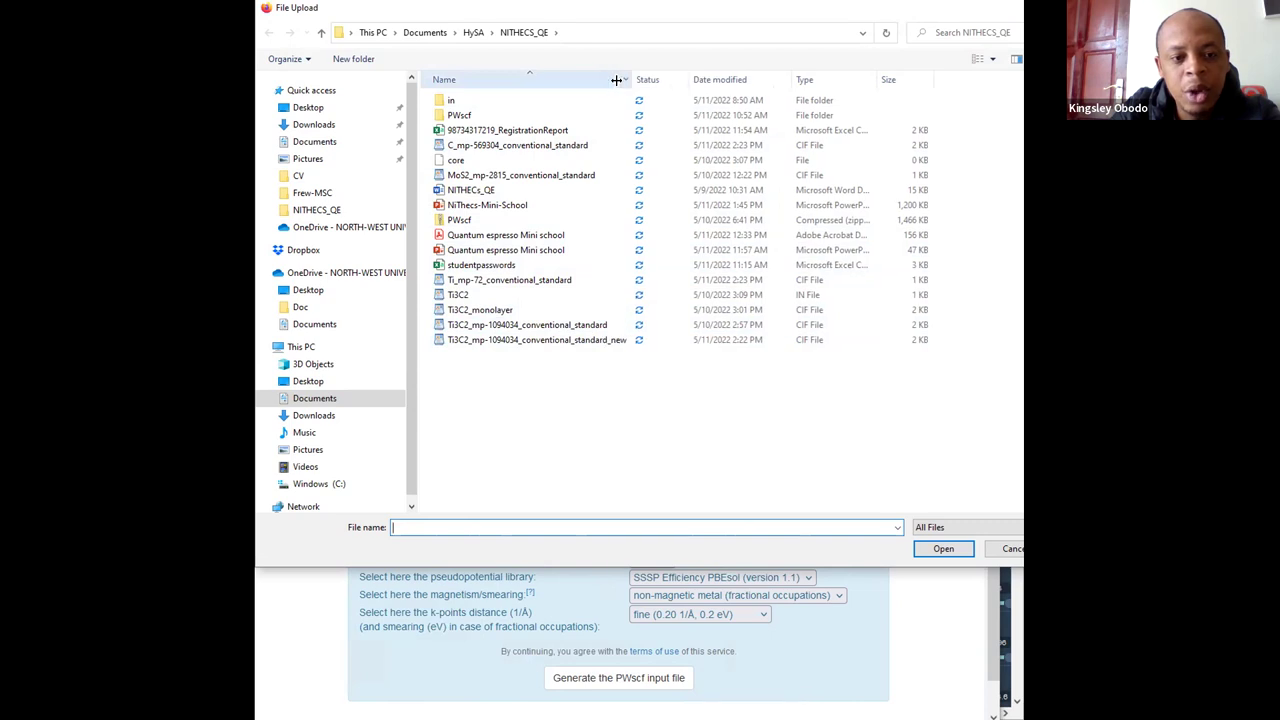
click(628, 339)
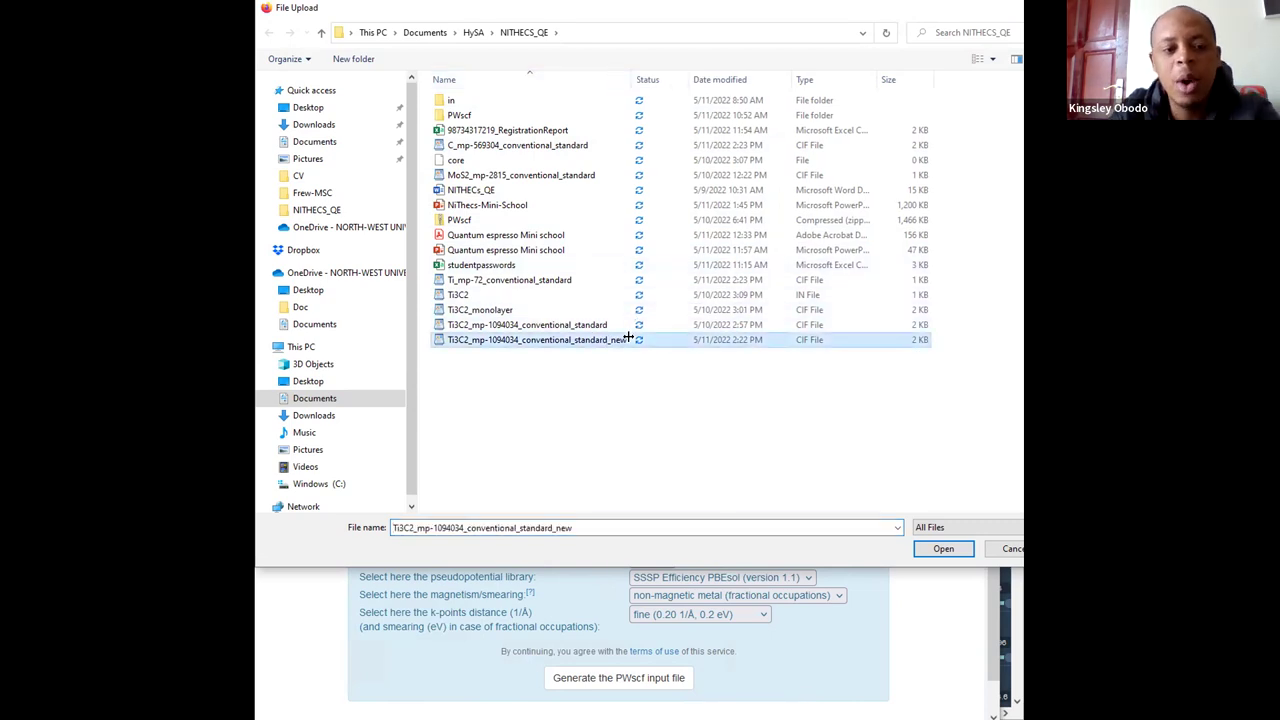
click(925, 555)
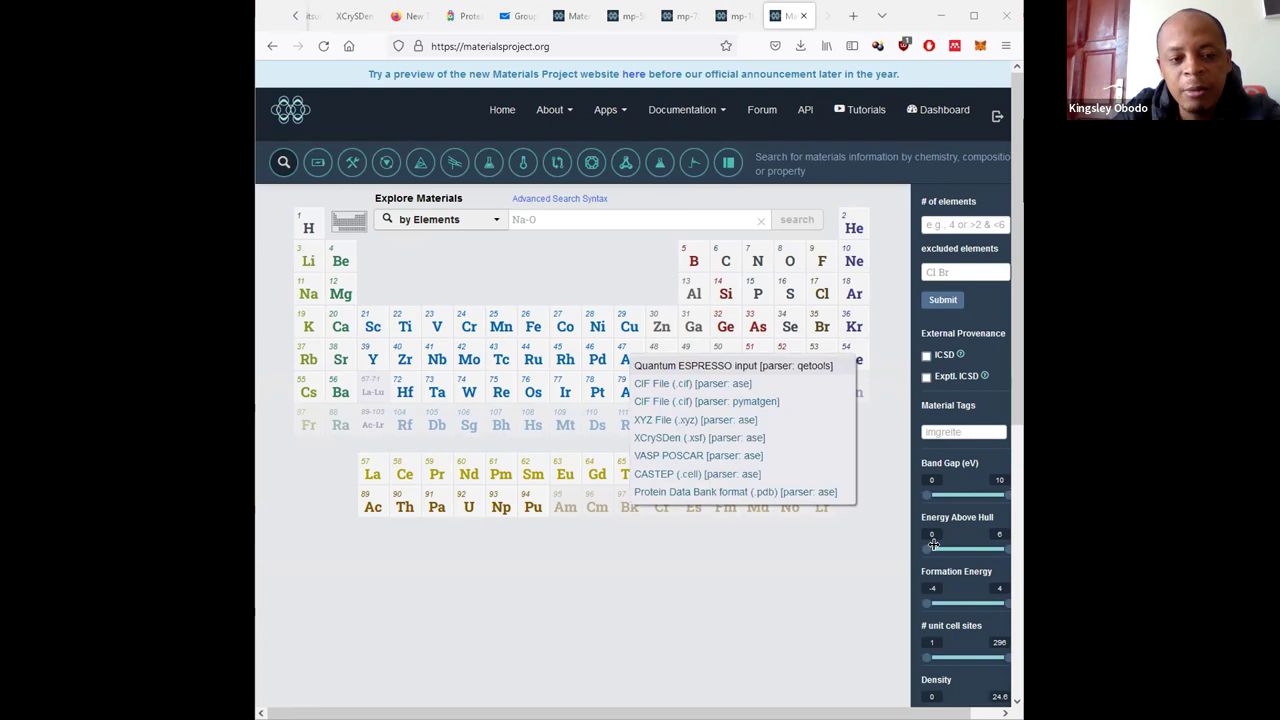
key(Down)
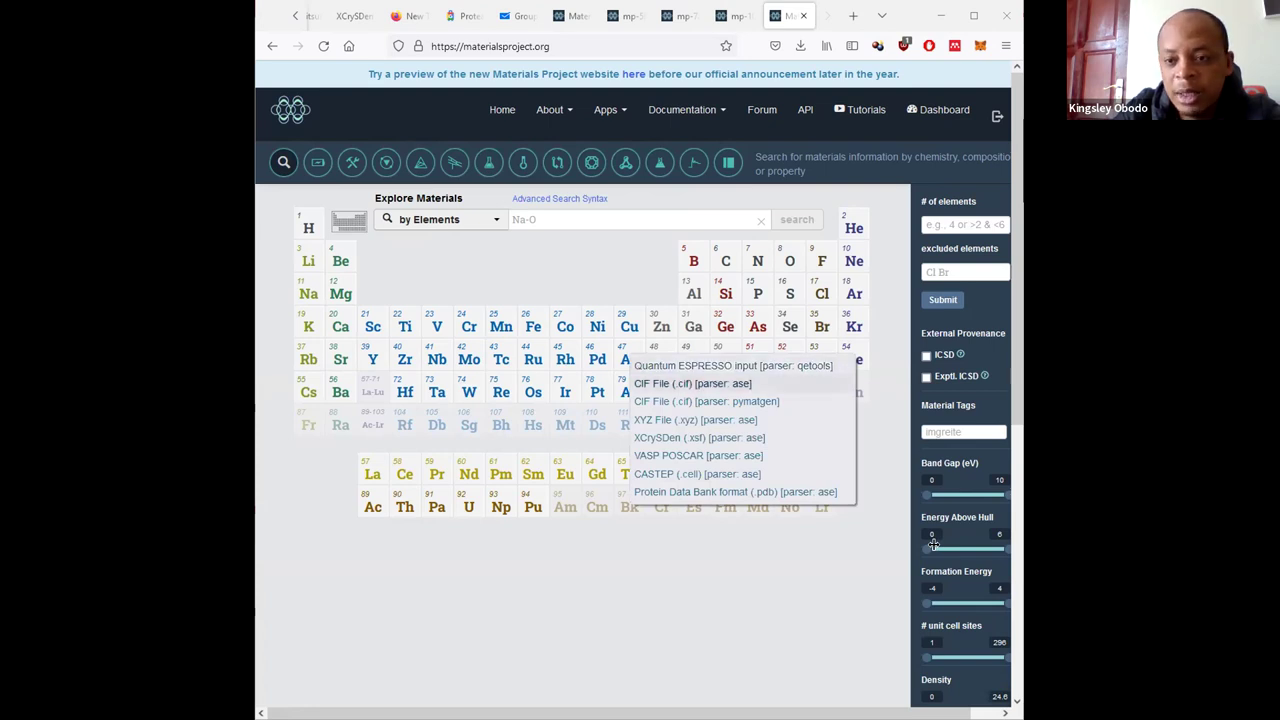
key(Return)
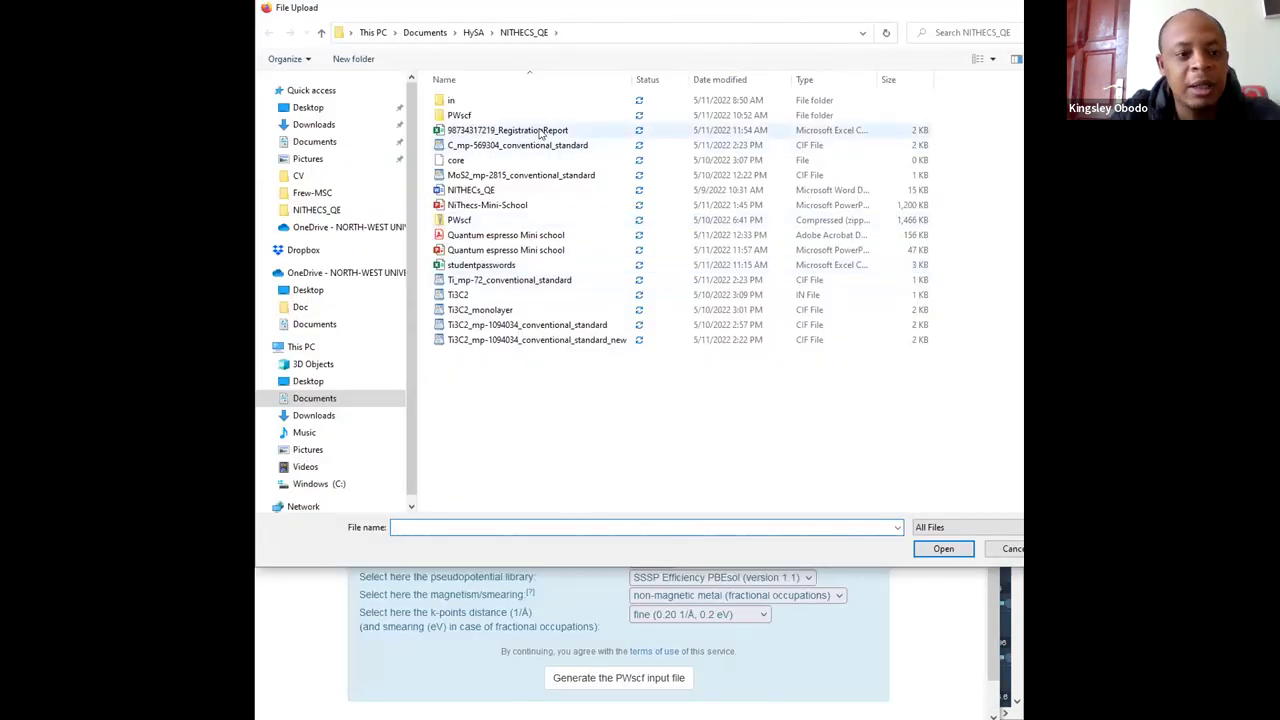
Choose the Ti3C2_mp-1094034_conventional_standard_new file as the crystal structure and set its file format to CIF File (.cif) [parser: ase]
click(531, 341)
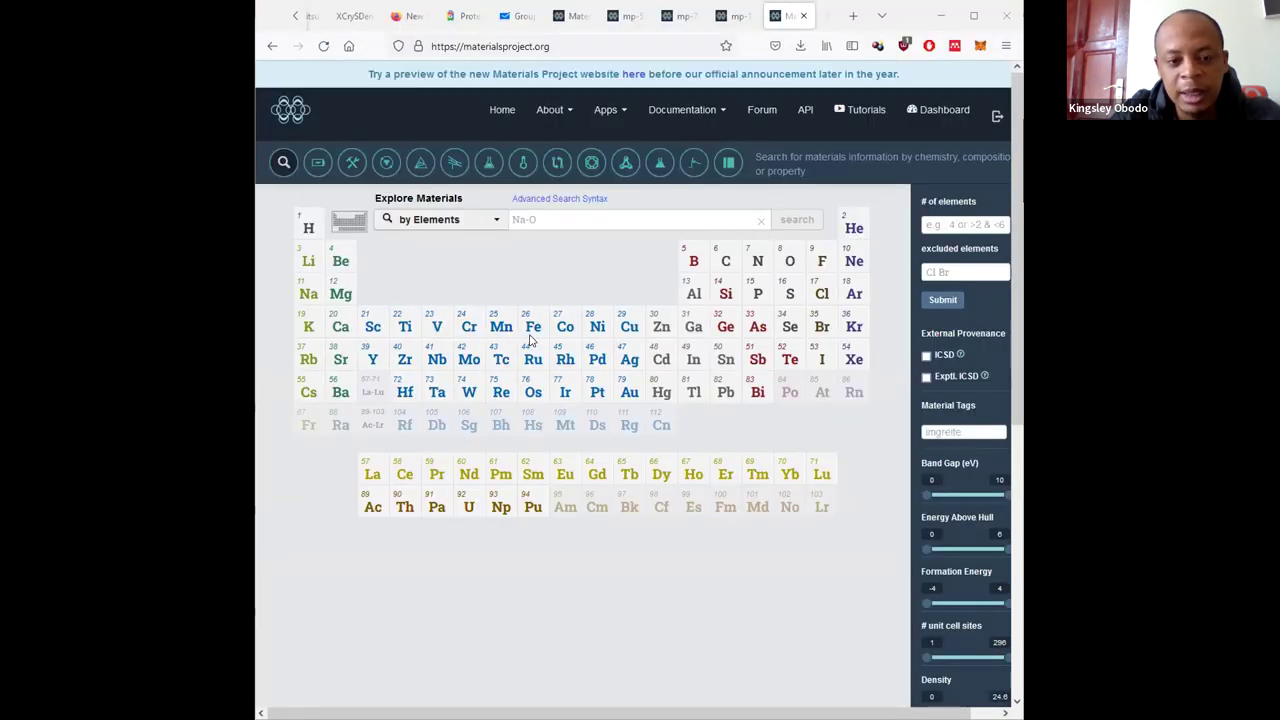
key(Down)
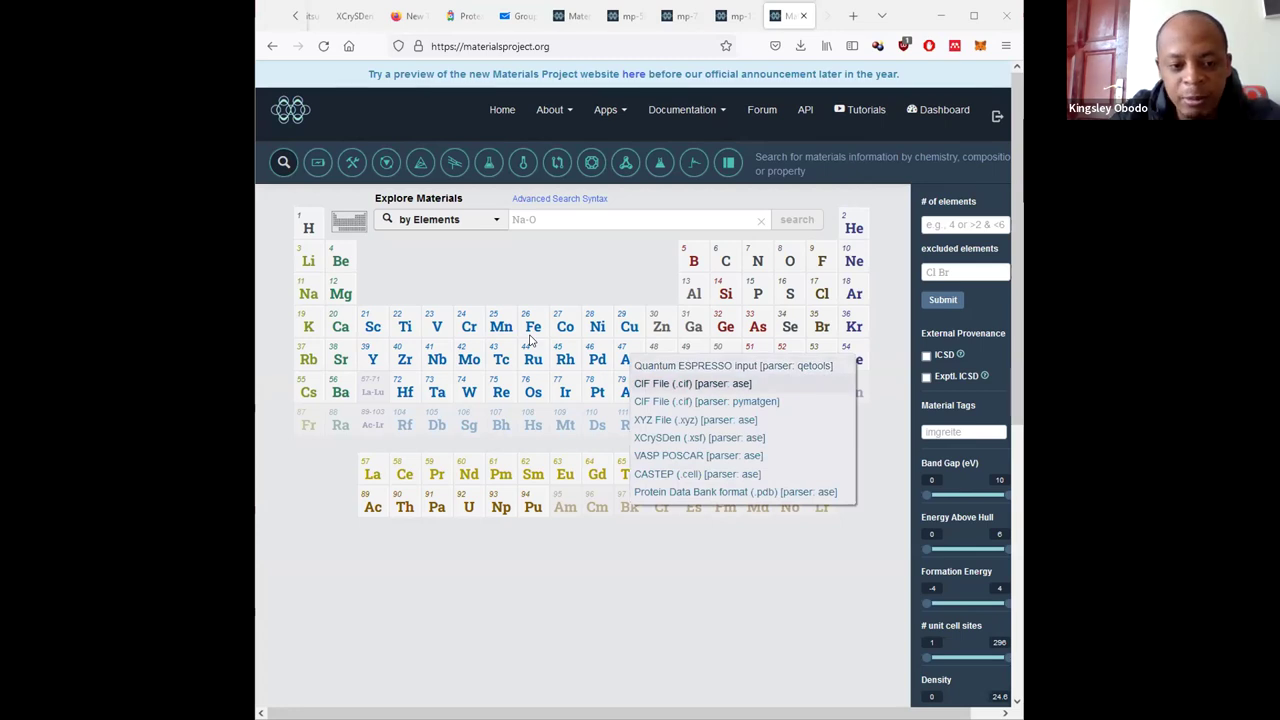
key(Escape)
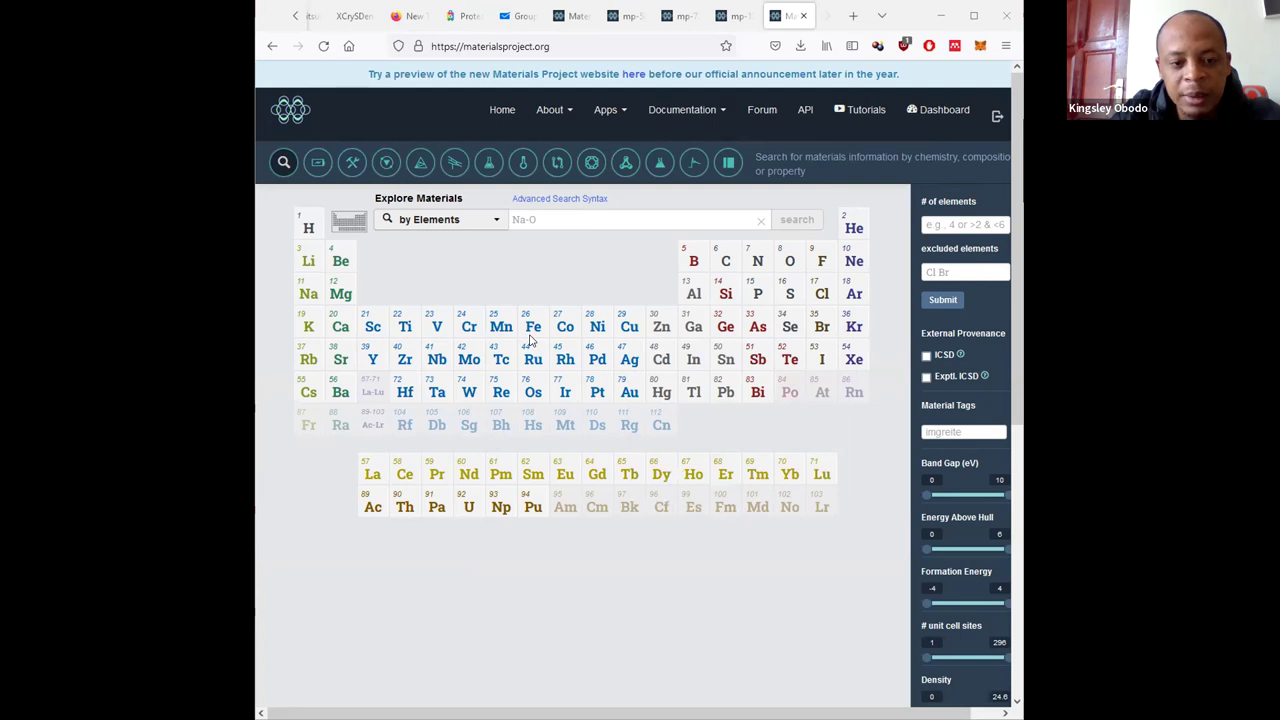
Set the pseudopotential library to SSSP Precision PBE (version 1.1) and generate the PWscf input file for Ti3C2
key(Down)
key(Down)
key(Down)
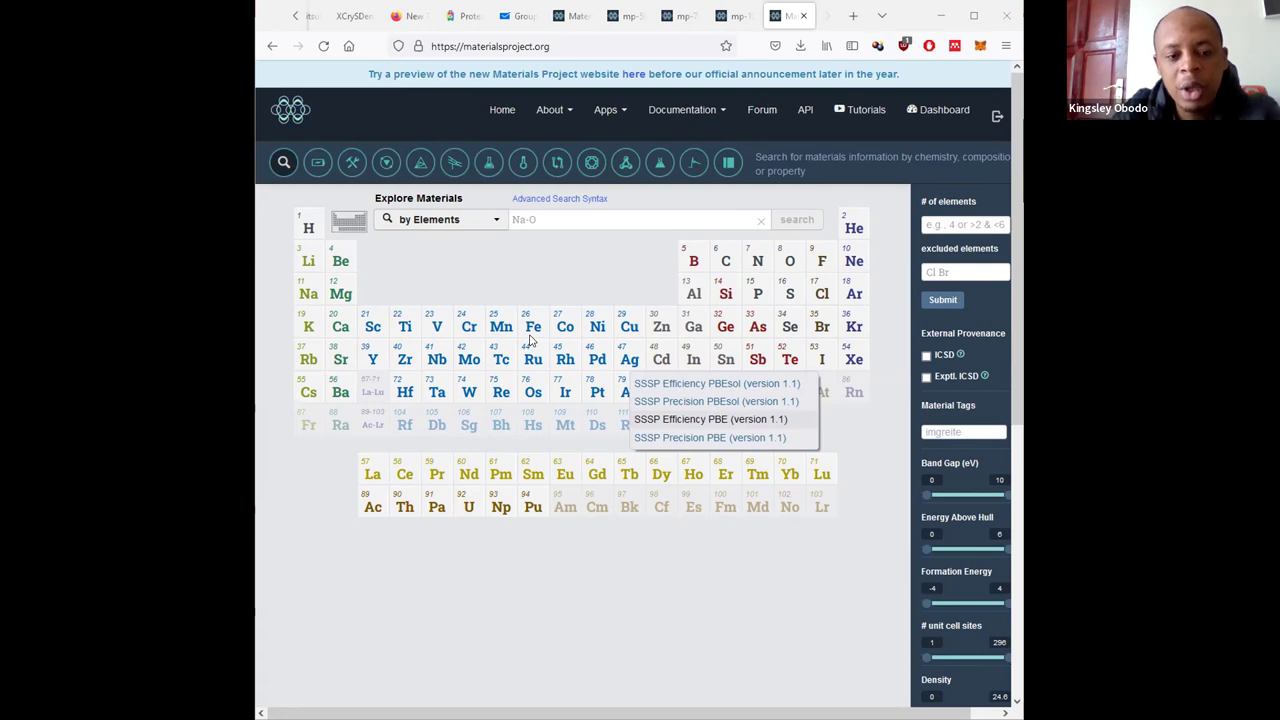
key(Down)
key(Escape)
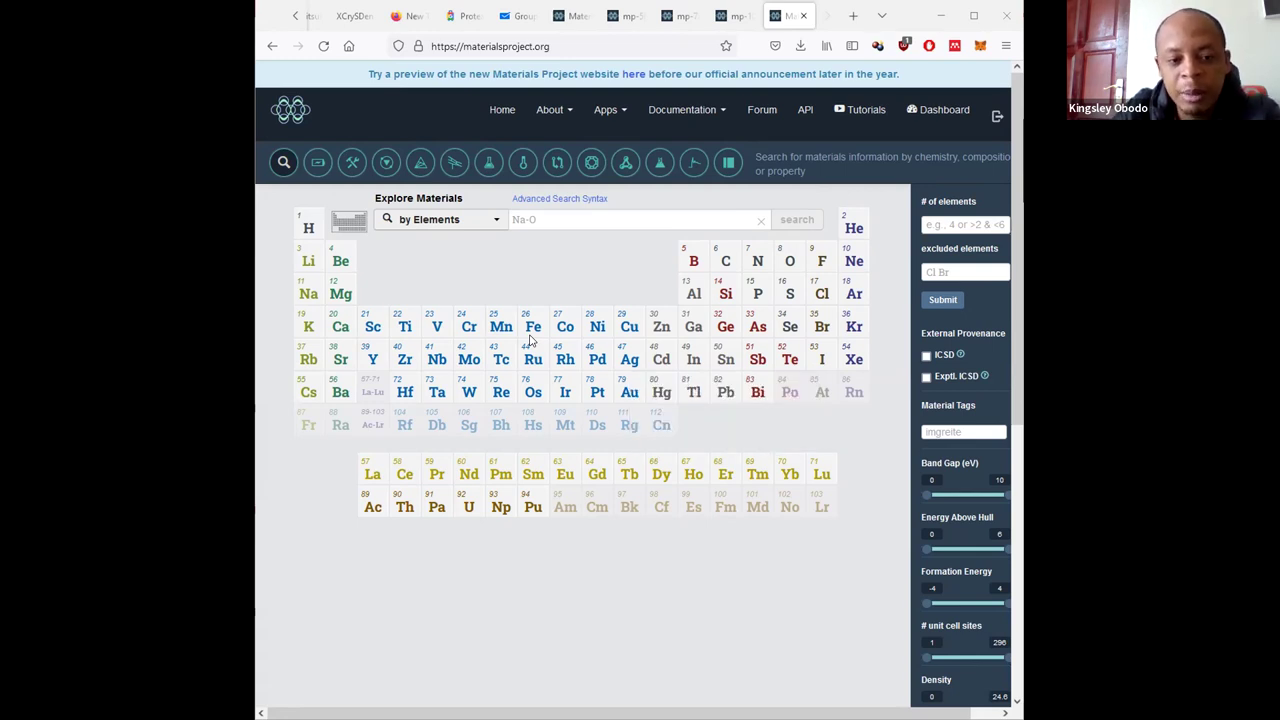
key(Down)
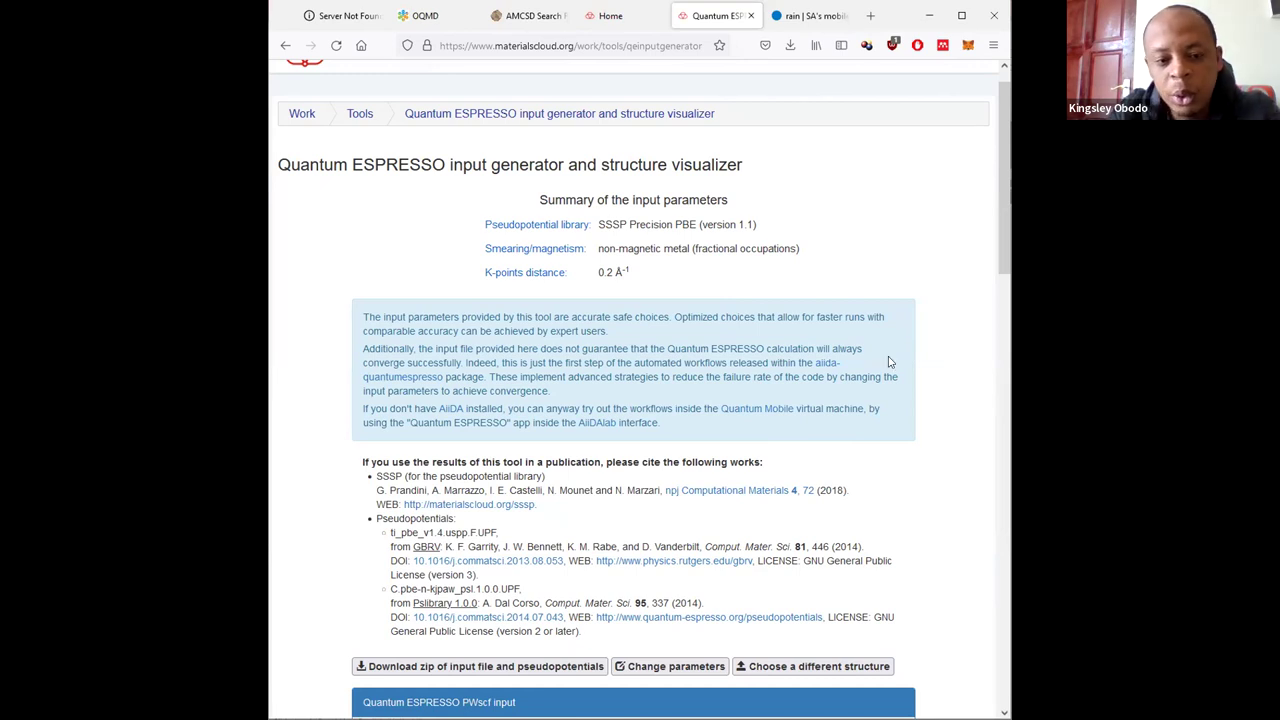
Review the cited pseudopotentials and generated PWscf input for Ti3C2, and highlight the summary of the input parameters
scroll(810, 377, up, 1)
scroll(810, 377, down, 4)
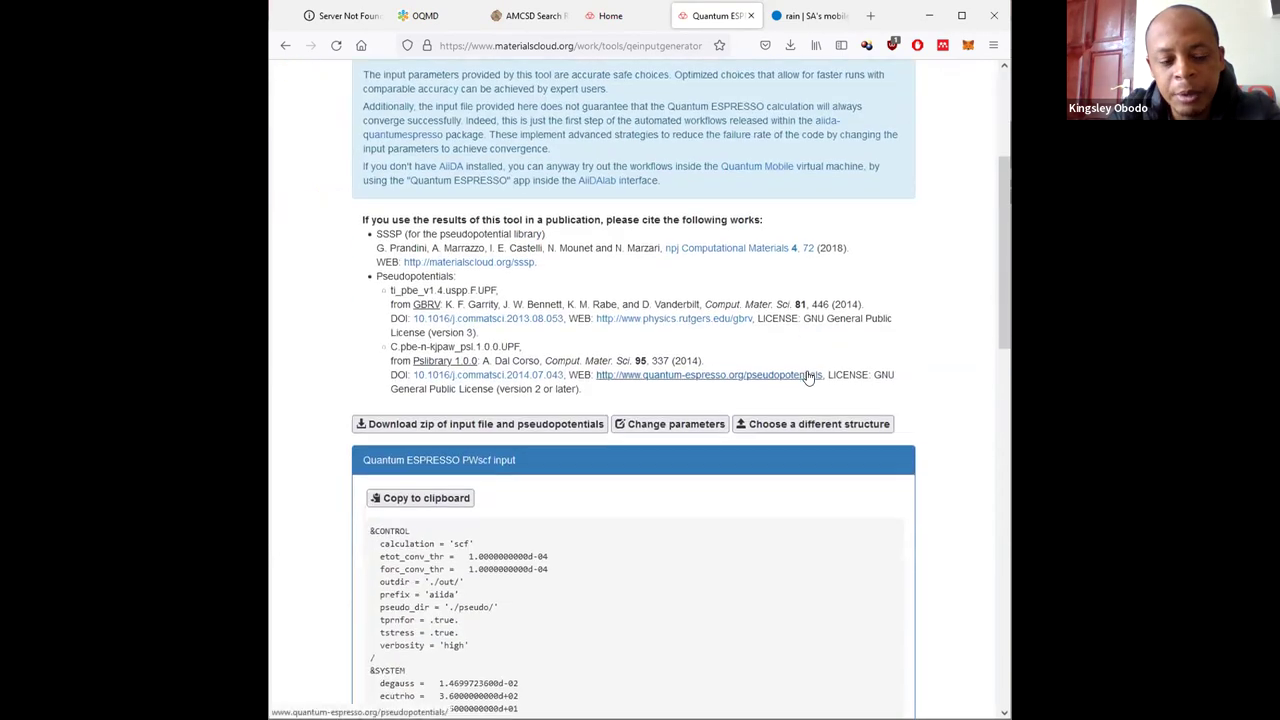
scroll(725, 391, up, 1)
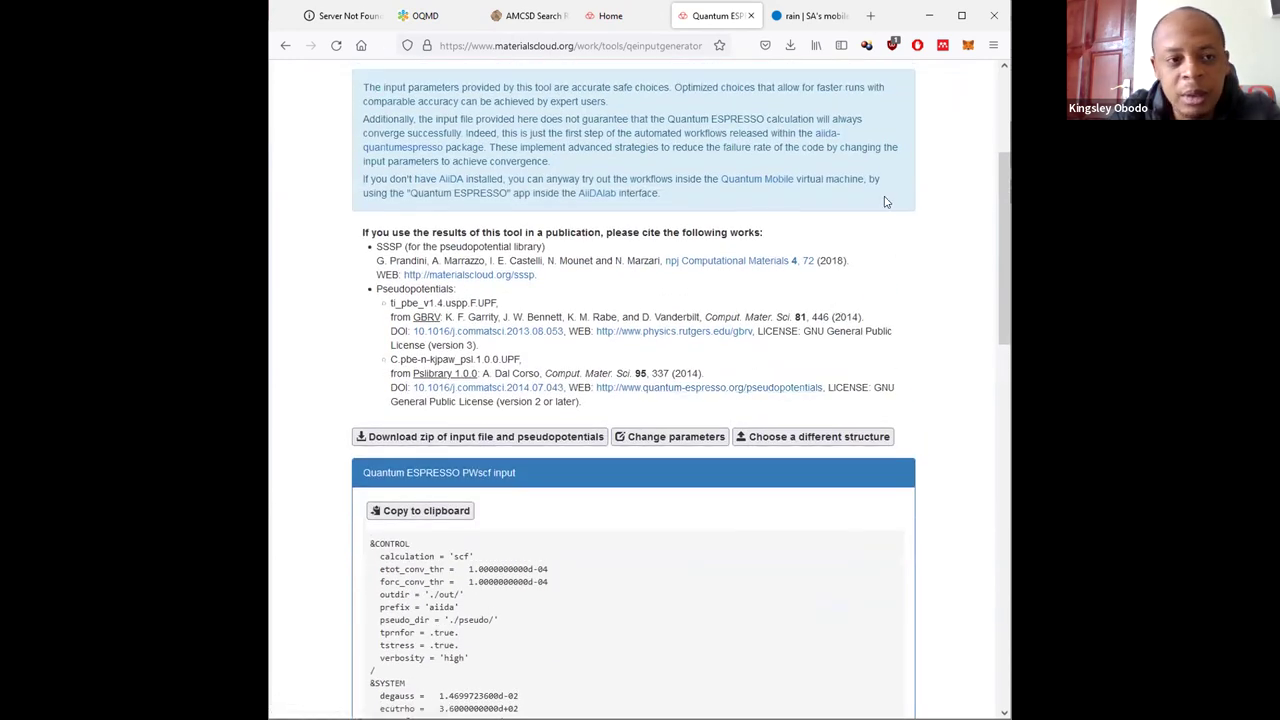
scroll(880, 202, down, 2)
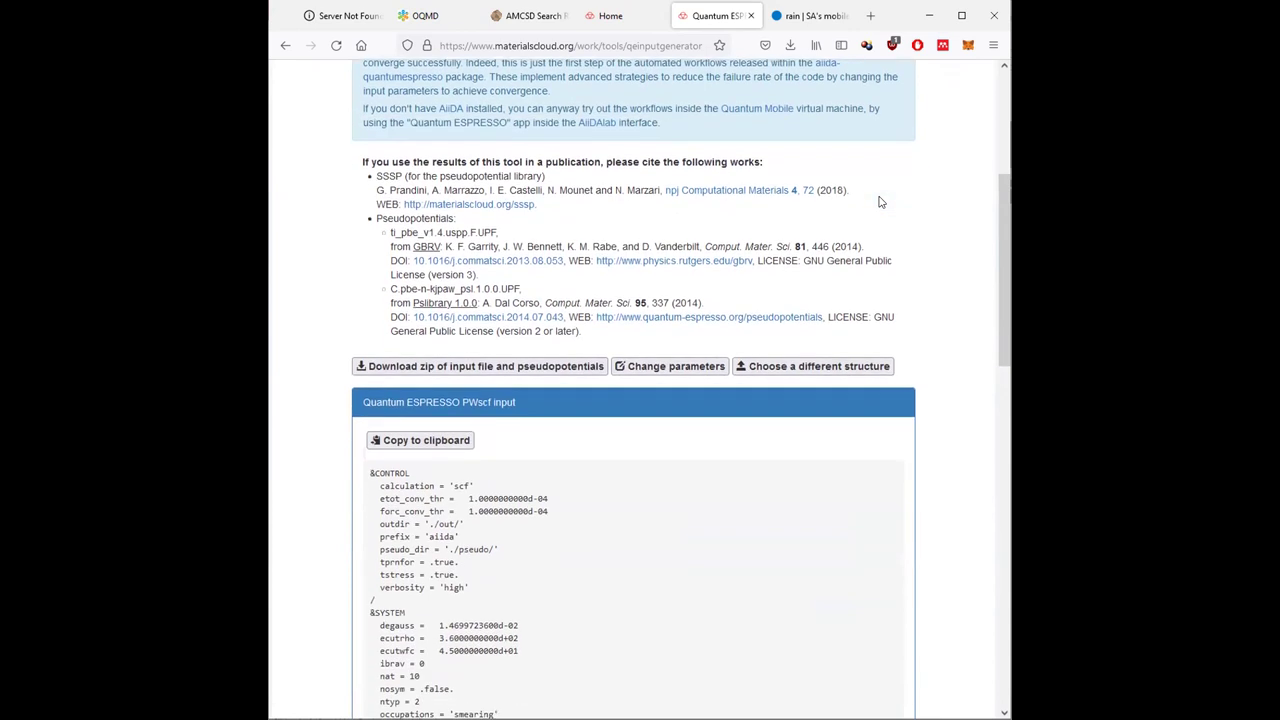
scroll(880, 202, up, 4)
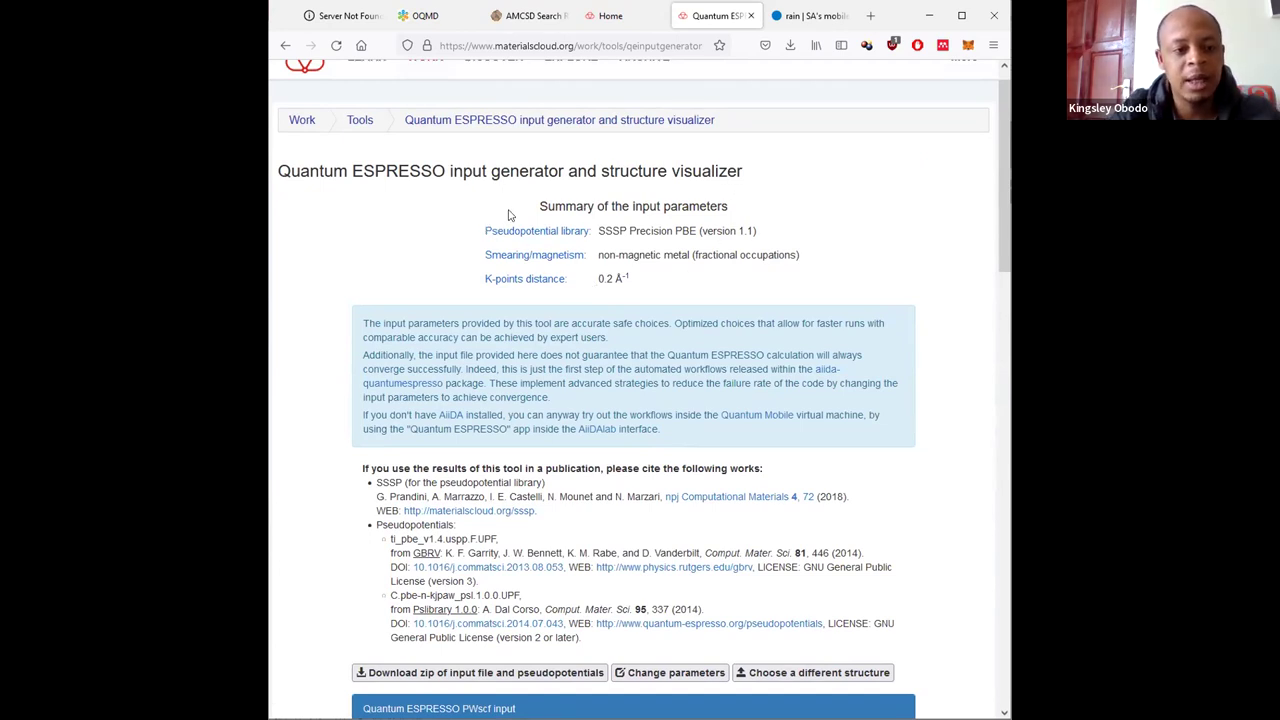
drag(480, 228, 690, 287)
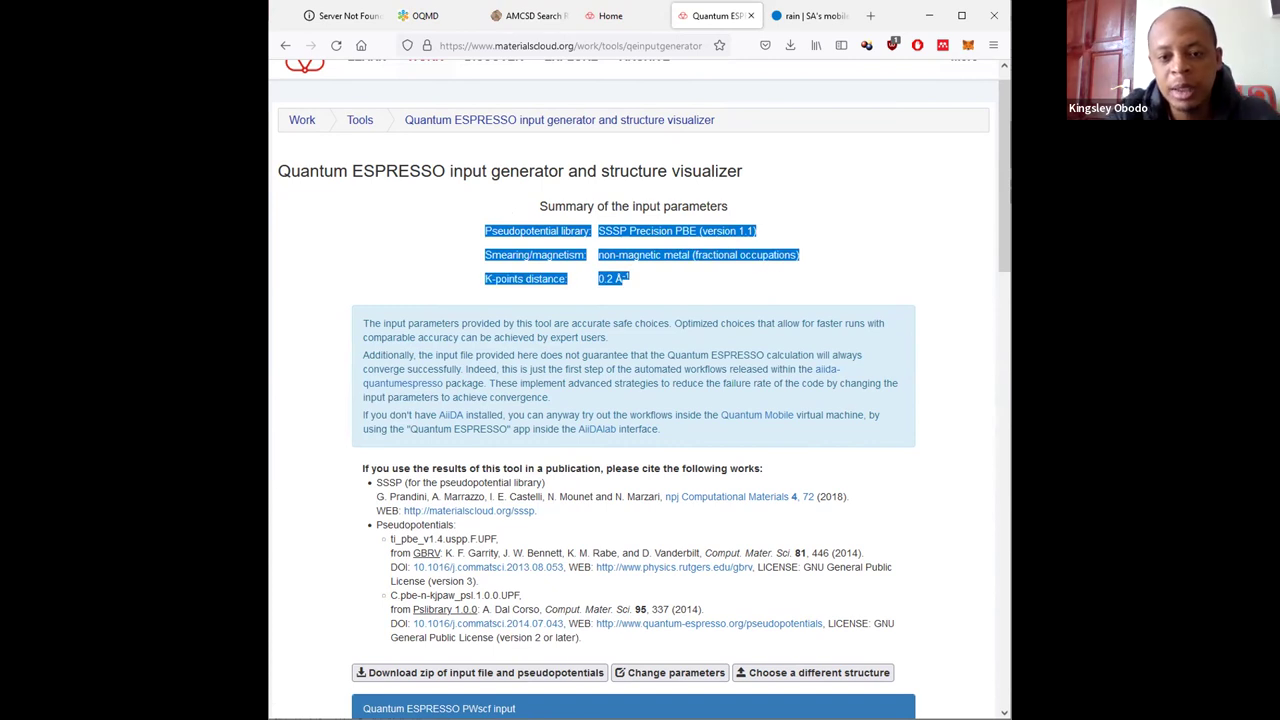
key(alt+Tab)
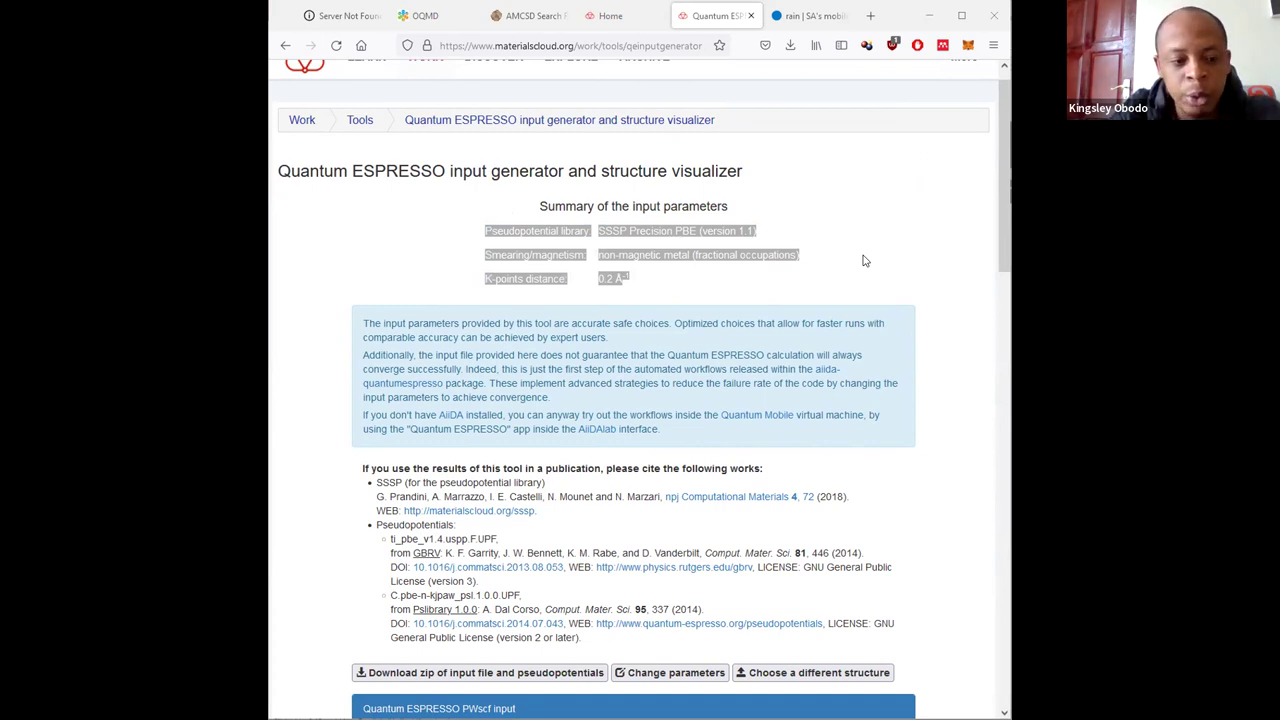
Download the zip of the Ti3C2 input file and pseudopotentials as PWscf_Ti3C2
scroll(698, 295, down, 4)
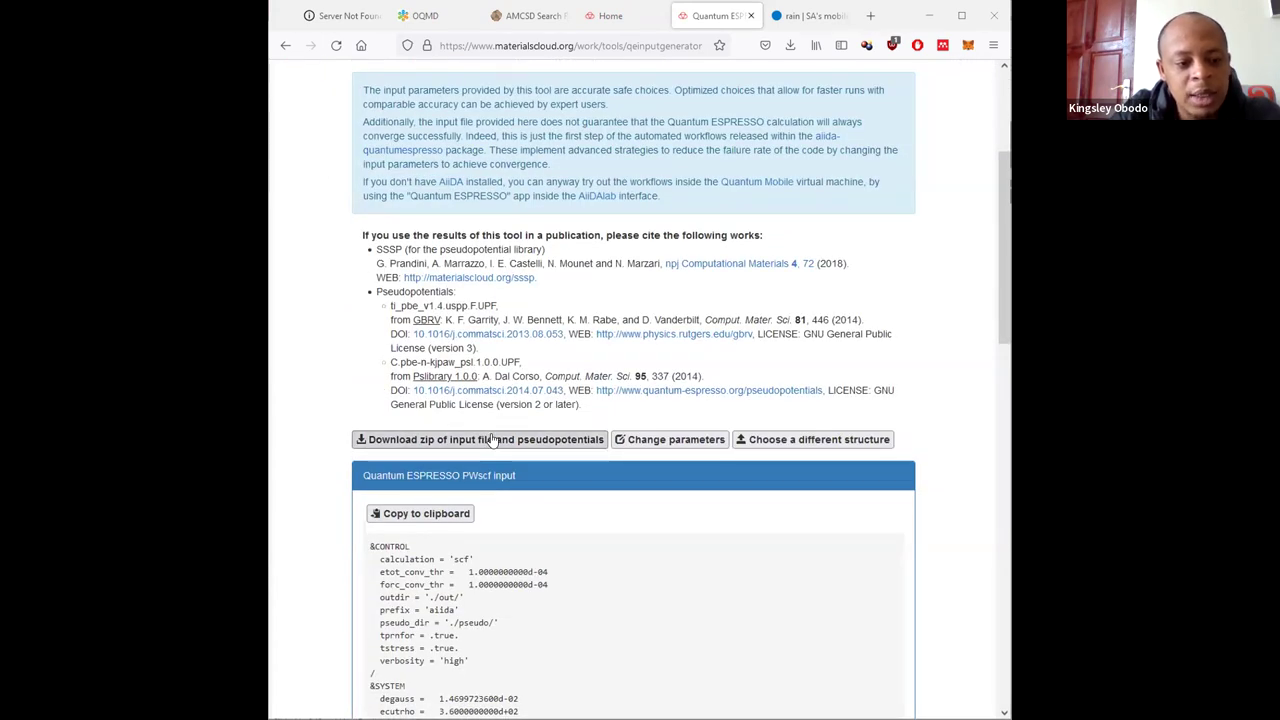
click(493, 440)
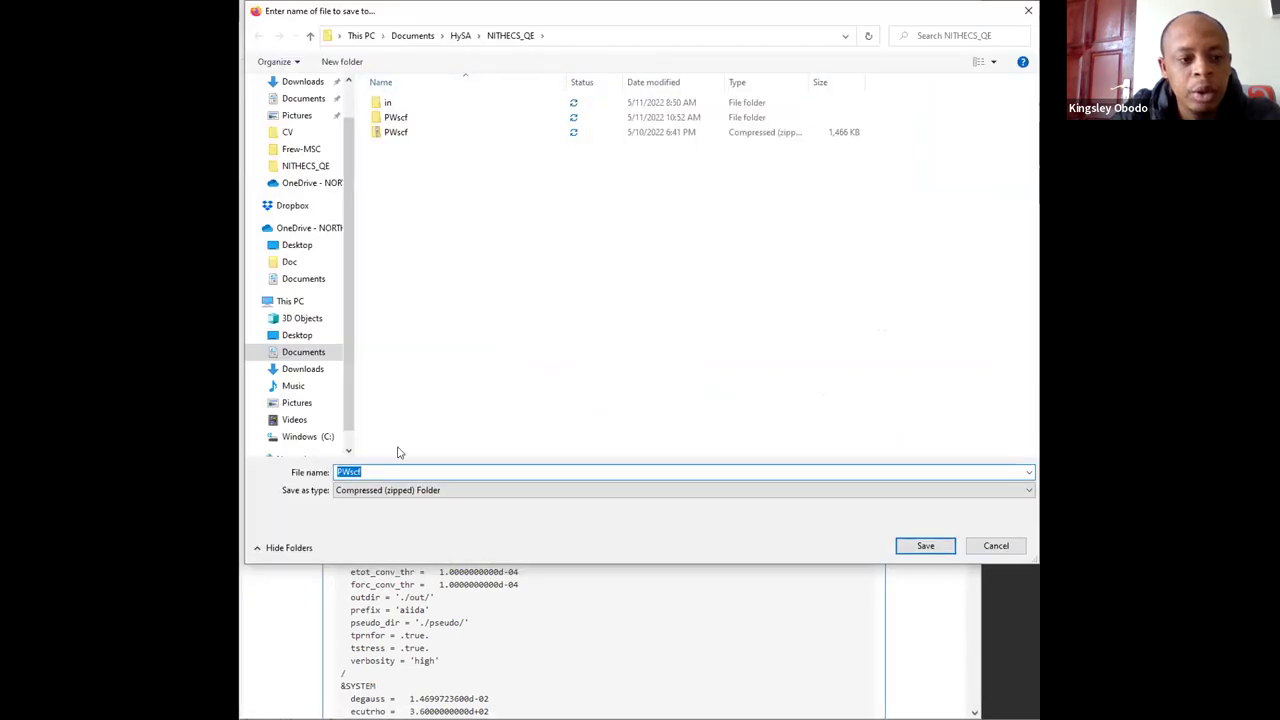
click(377, 471)
text(_)
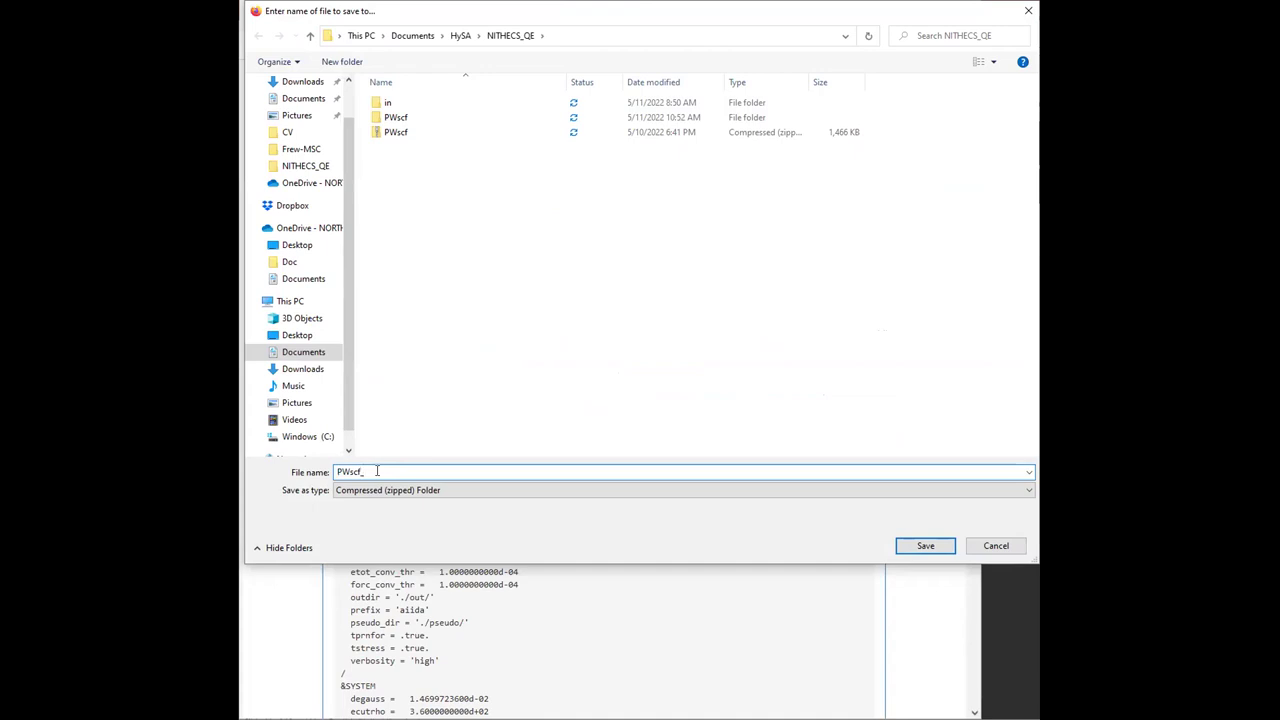
text(Ti3C2)
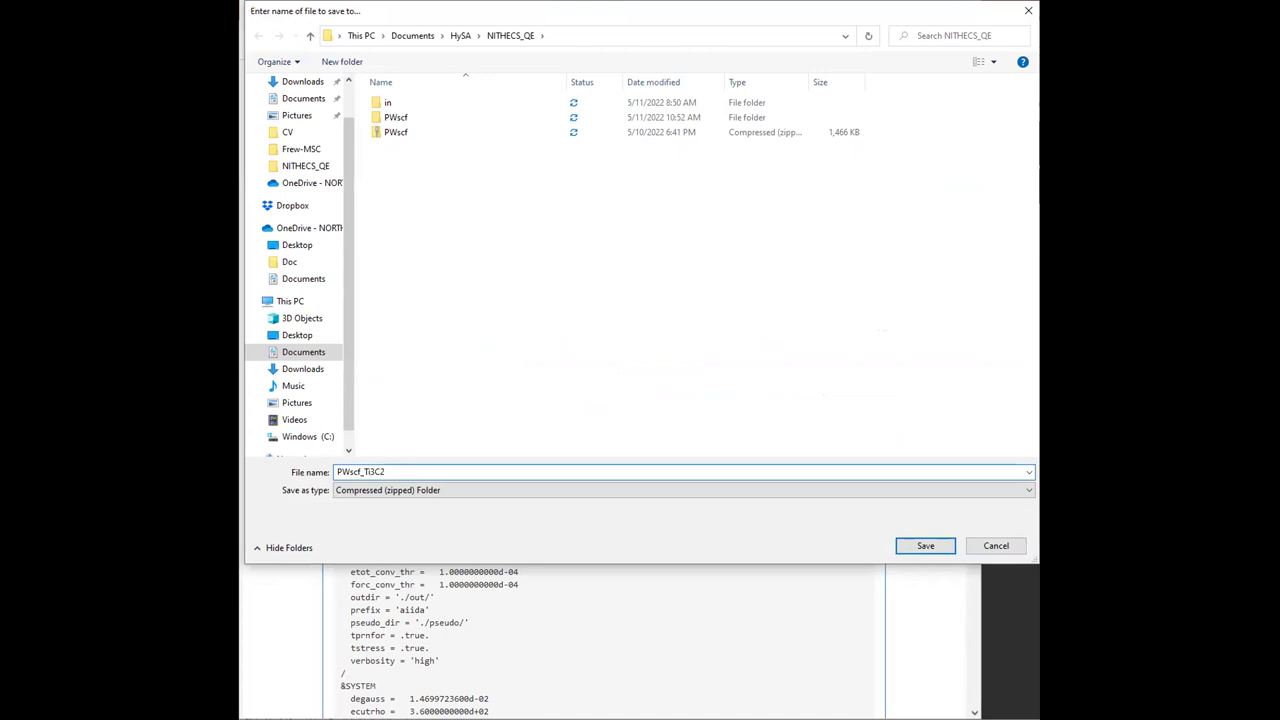
key(Return)
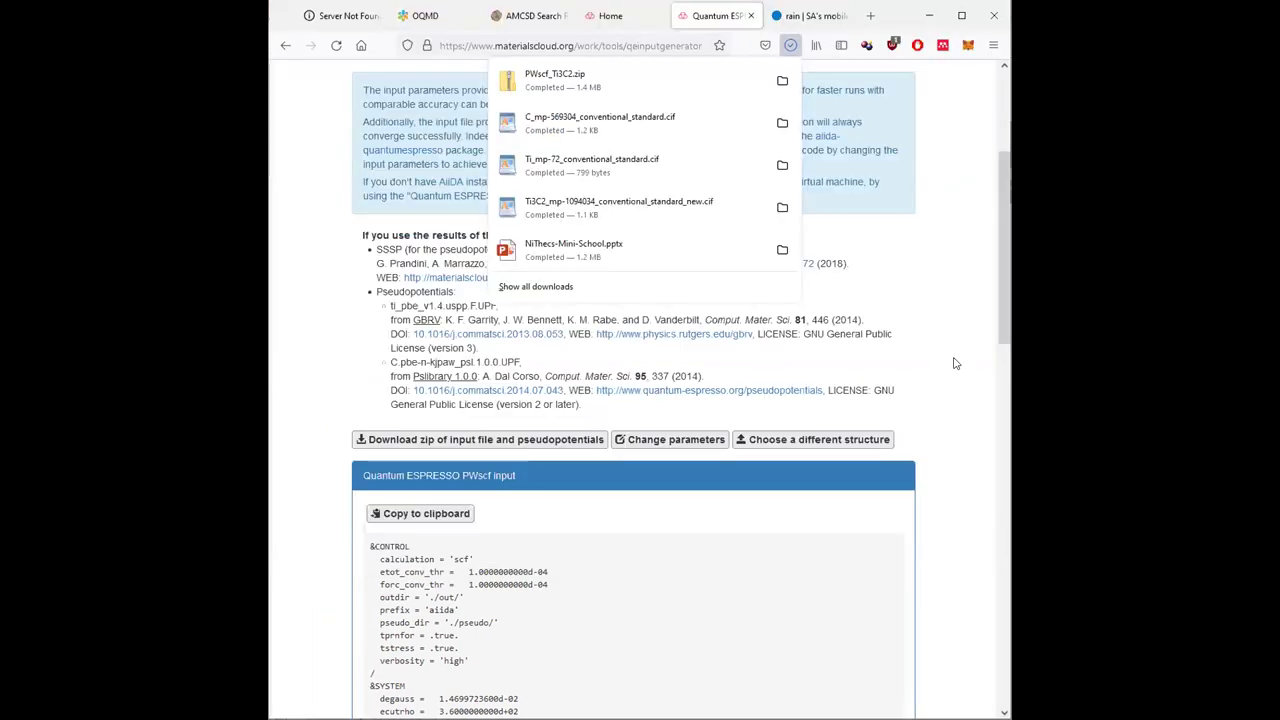
Return to the structure upload form and generate the PWscf input file from Ti_mp-72_conventional_standard.cif, dismissing the magnetism warning
scroll(955, 363, up, 3)
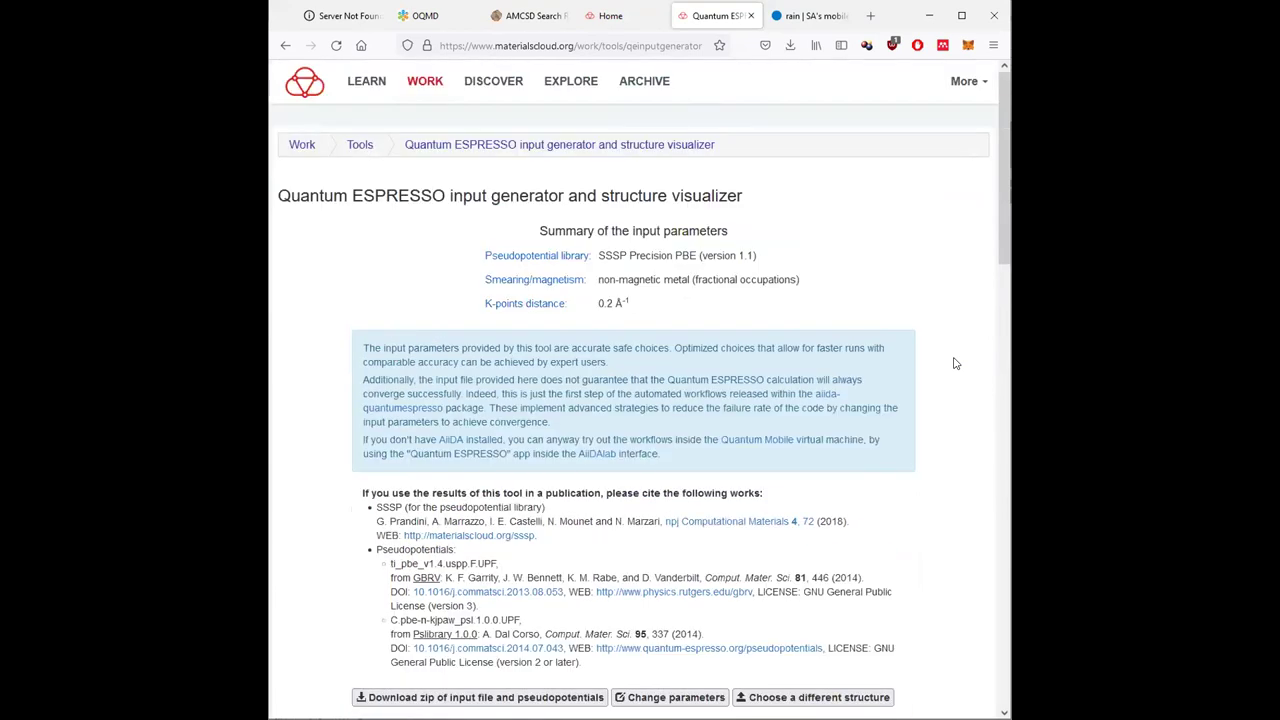
scroll(955, 363, down, 2)
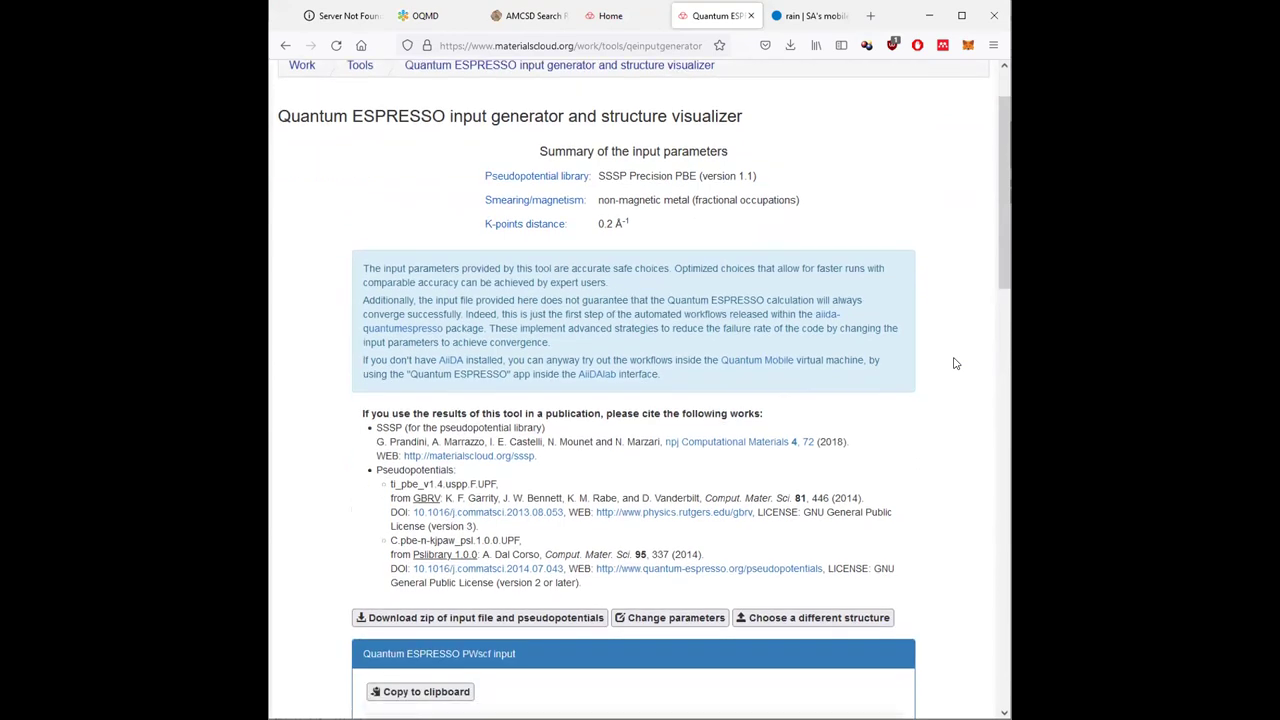
scroll(955, 363, up, 2)
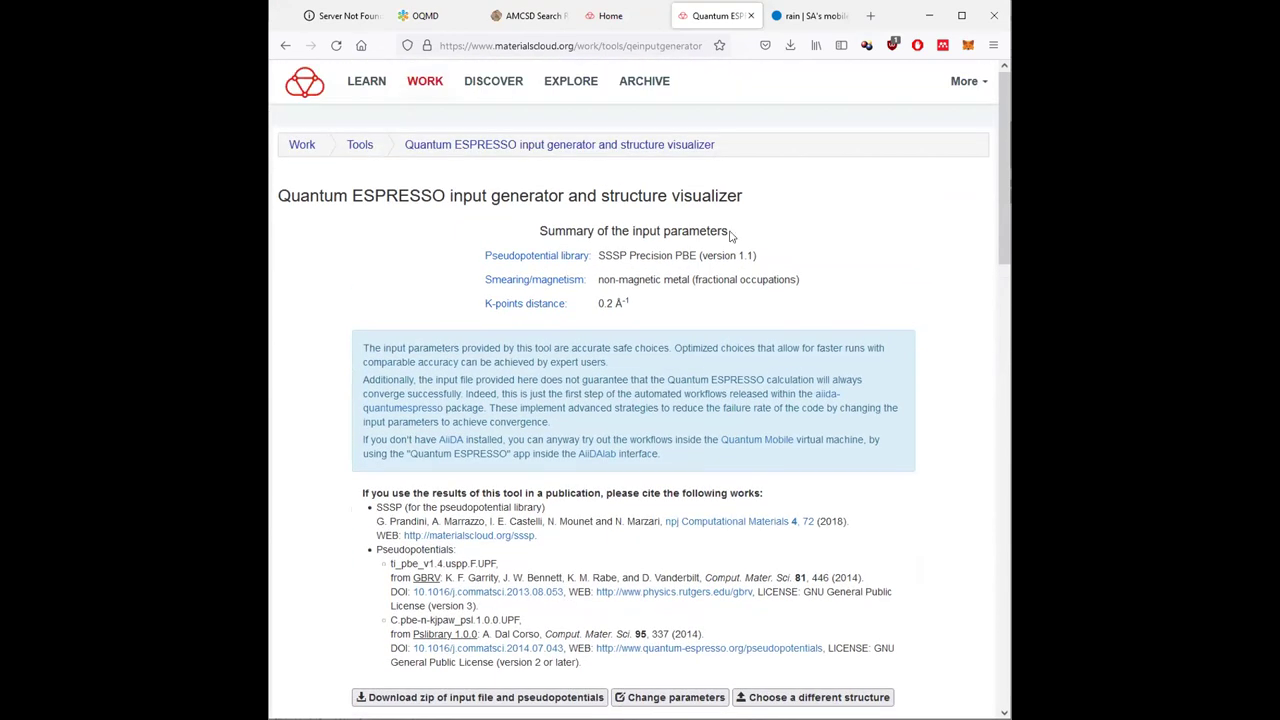
click(284, 46)
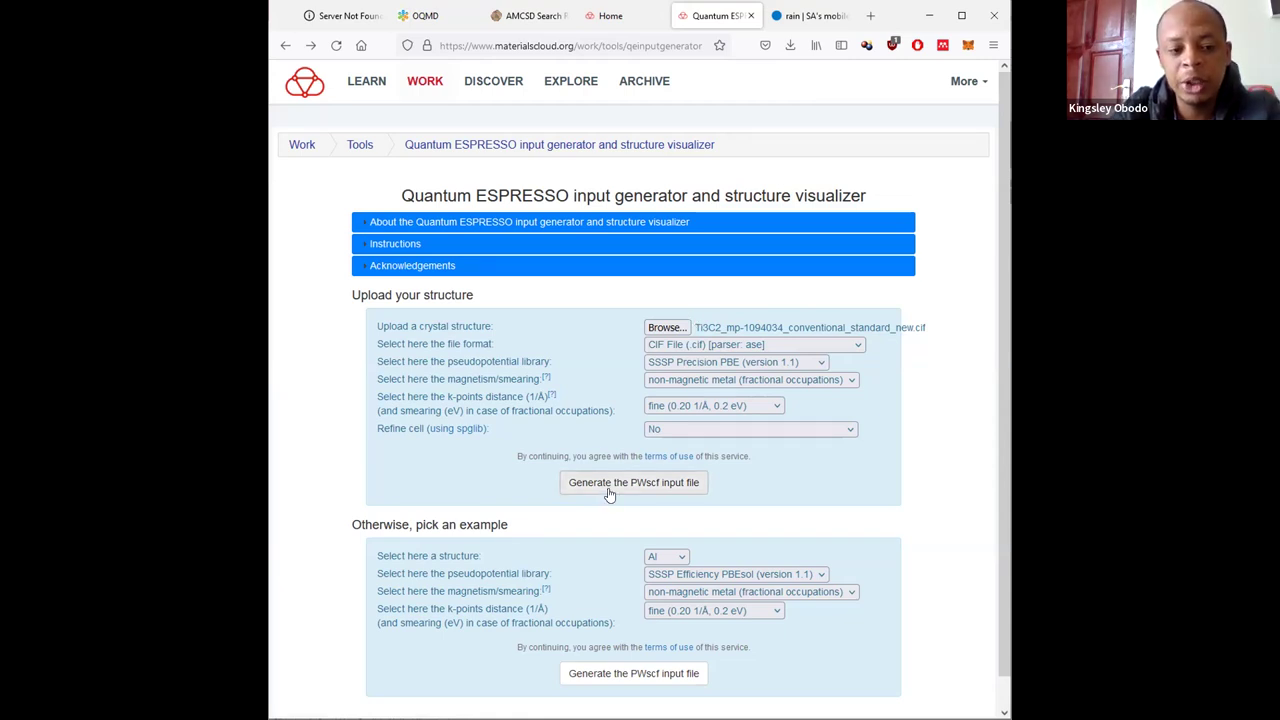
click(668, 328)
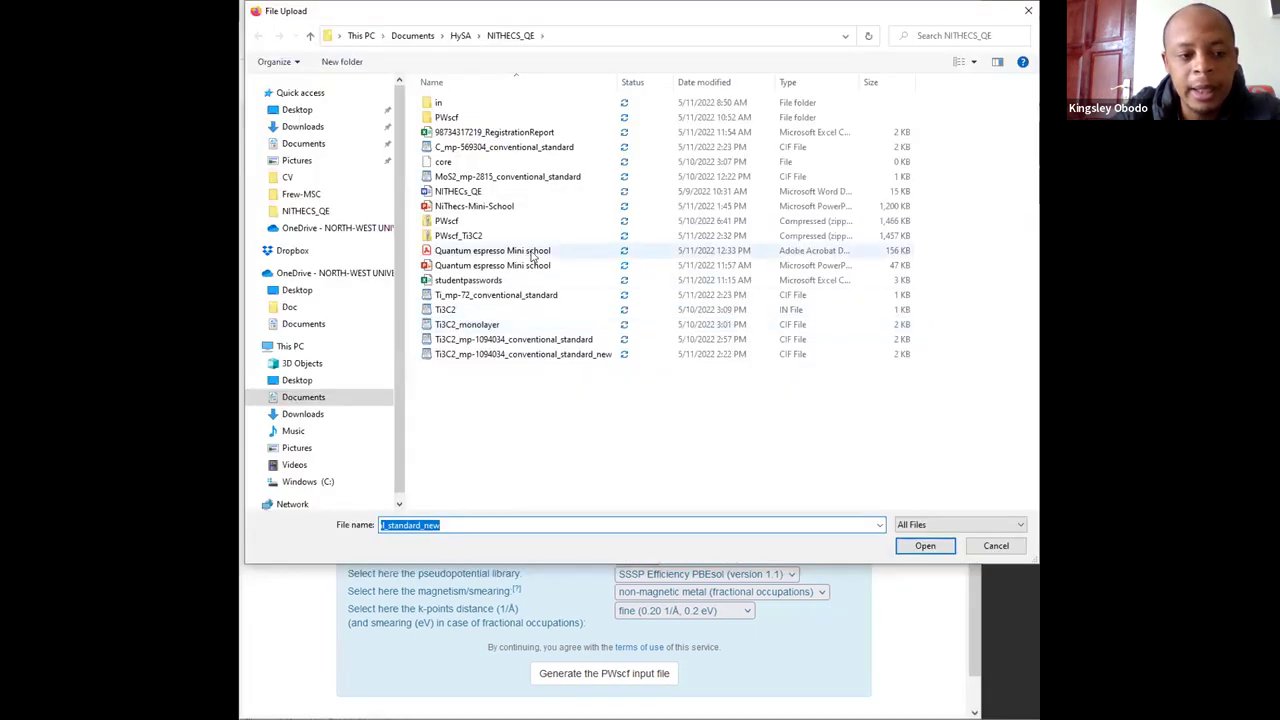
click(486, 296)
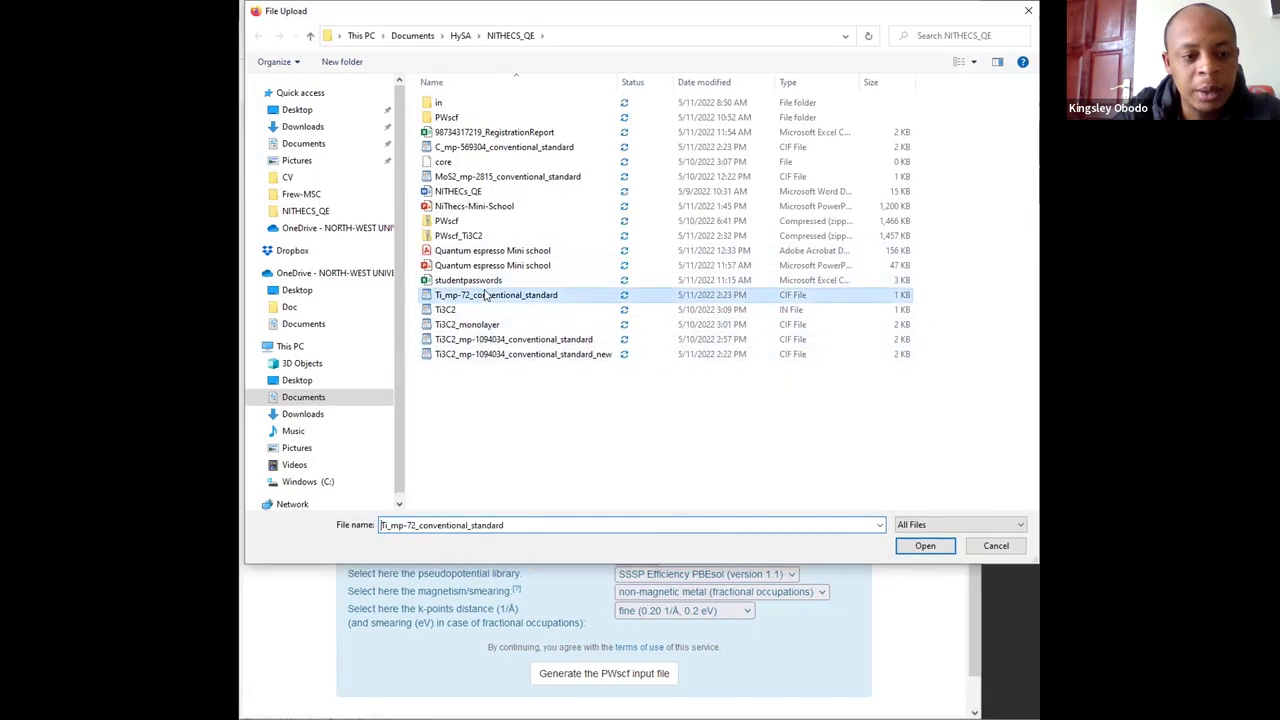
key(Return)
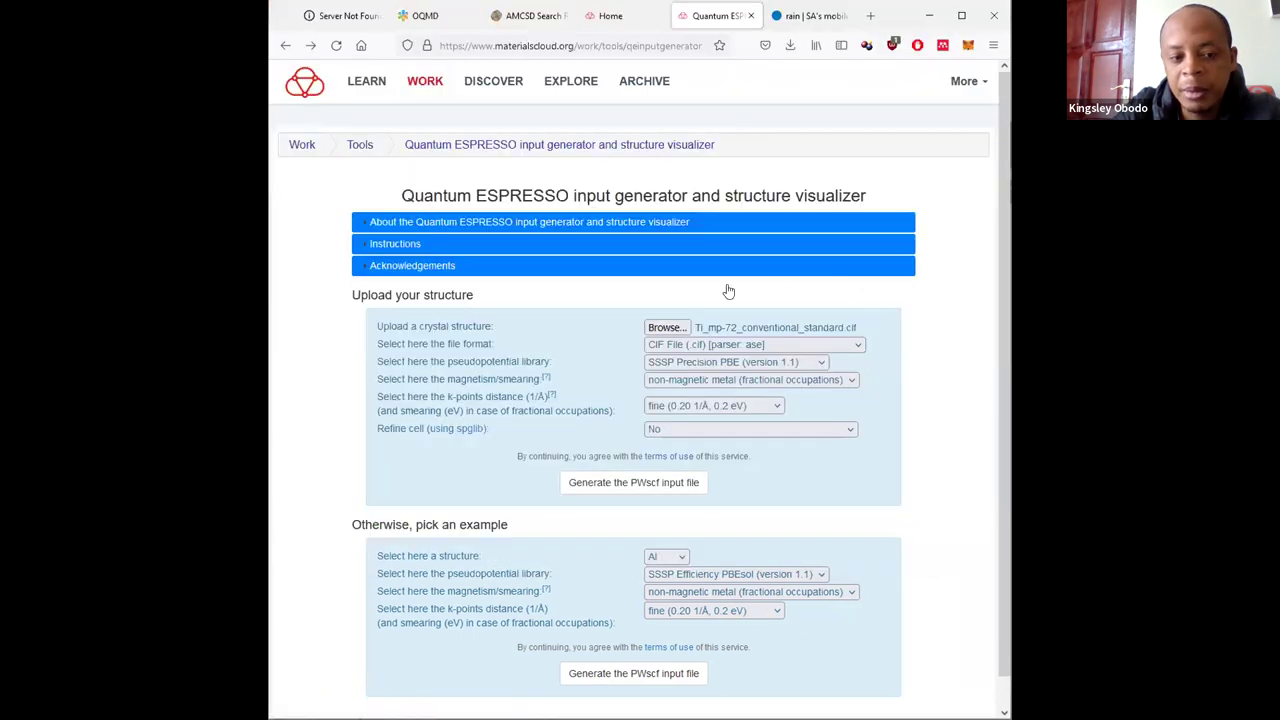
click(661, 485)
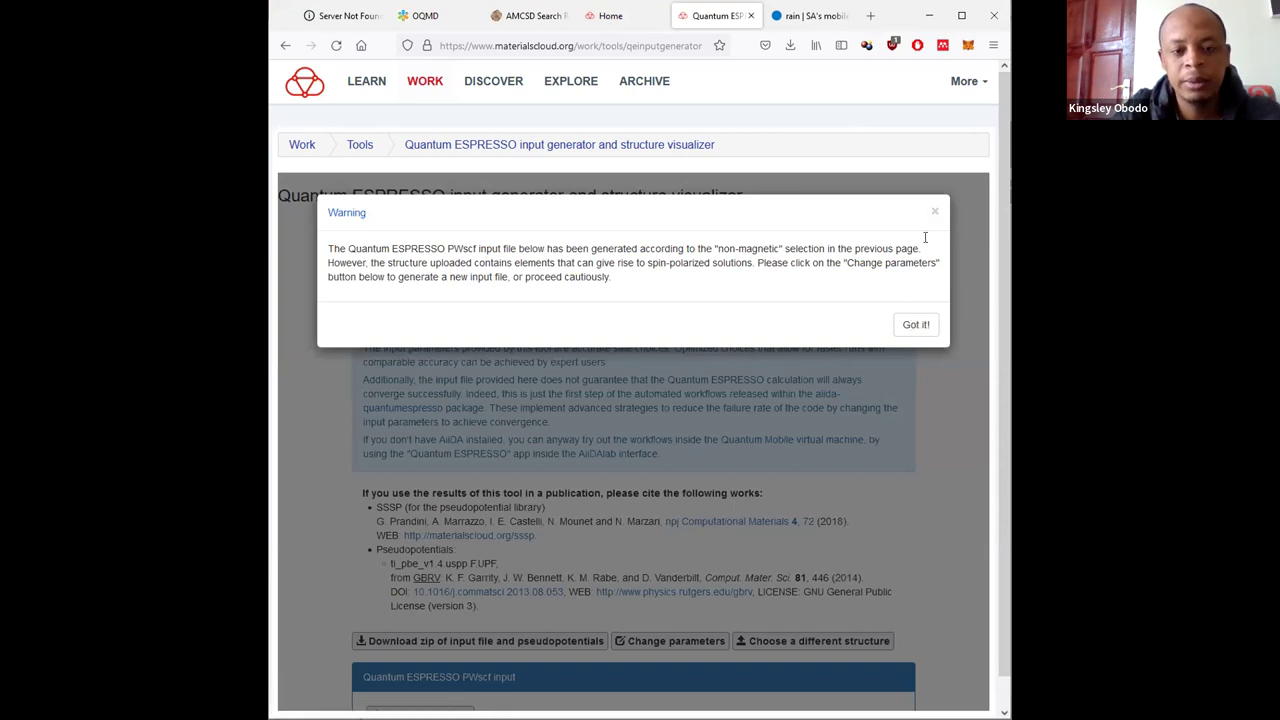
click(934, 217)
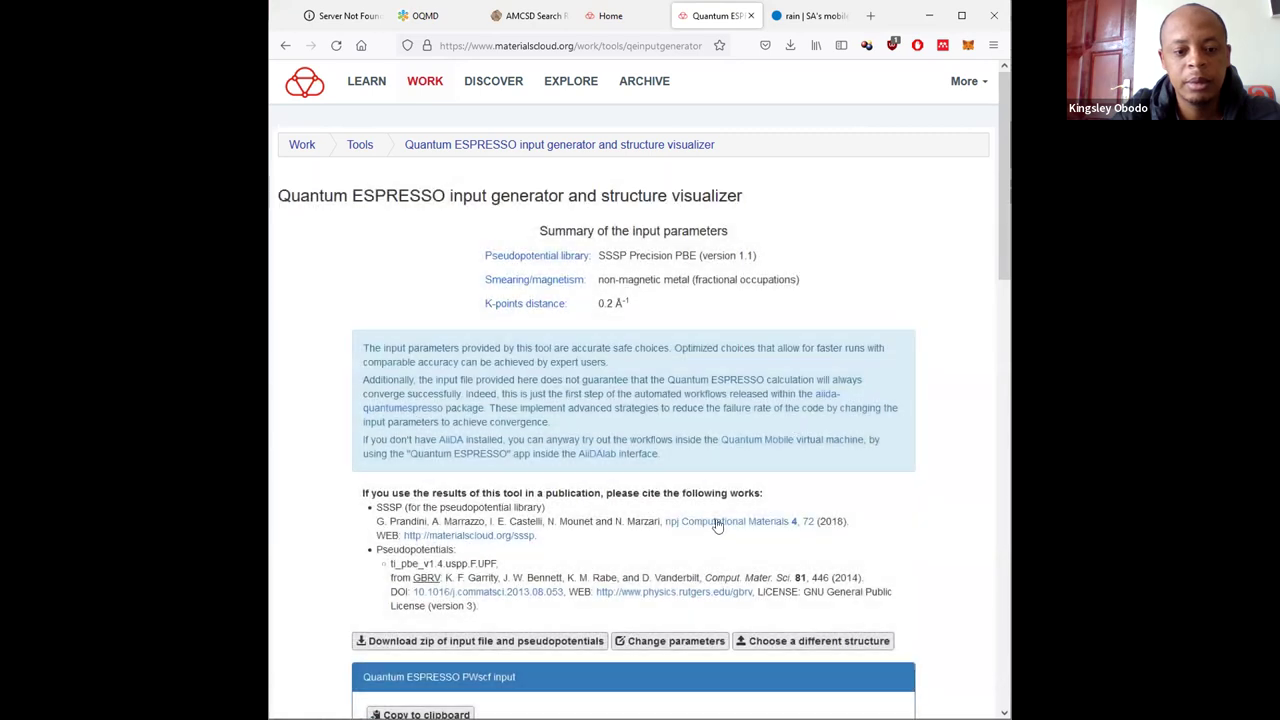
Download the zip of the Ti input file and pseudopotentials into the NITHECS_QE folder as PWscf_Ti
scroll(708, 525, down, 3)
scroll(710, 528, down, 2)
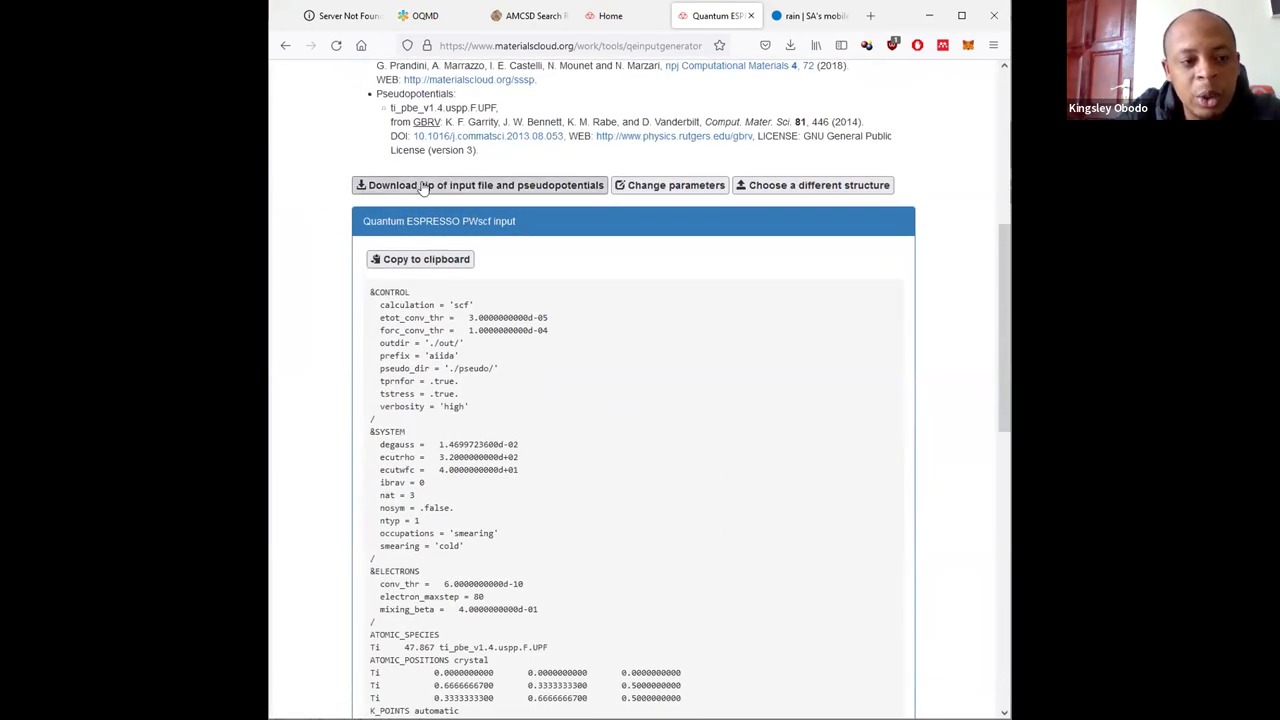
click(499, 190)
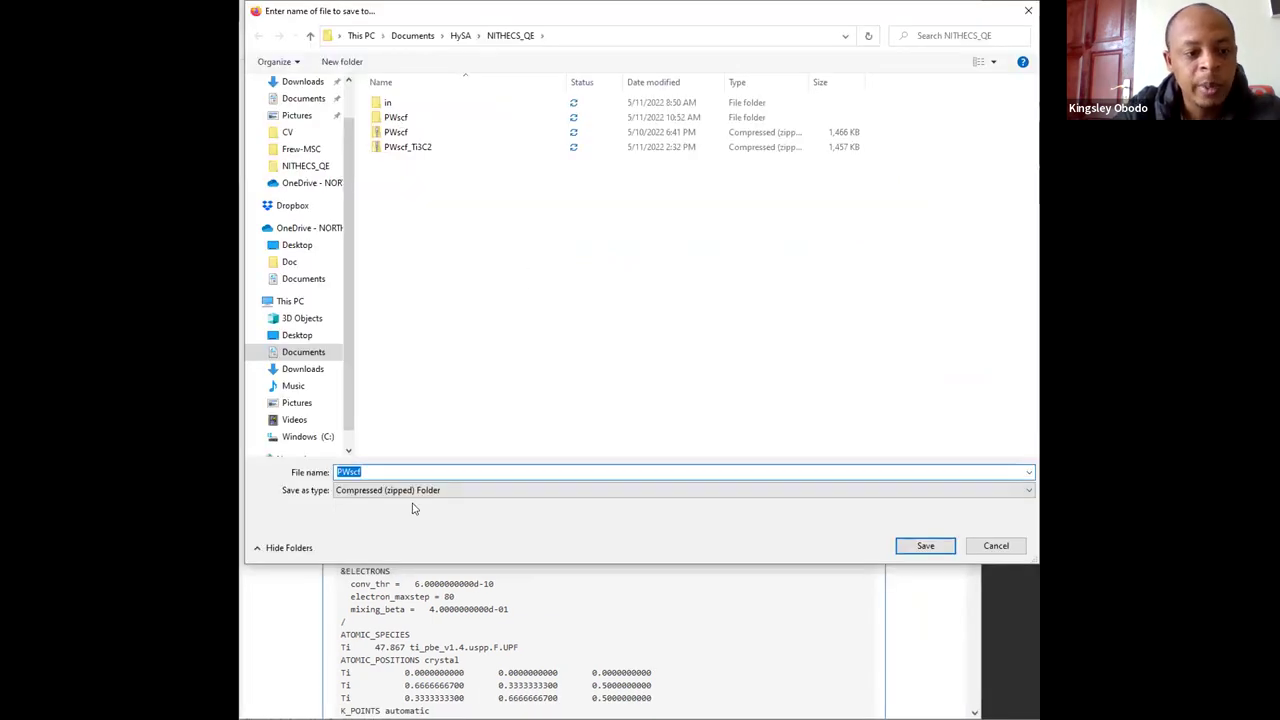
click(410, 473)
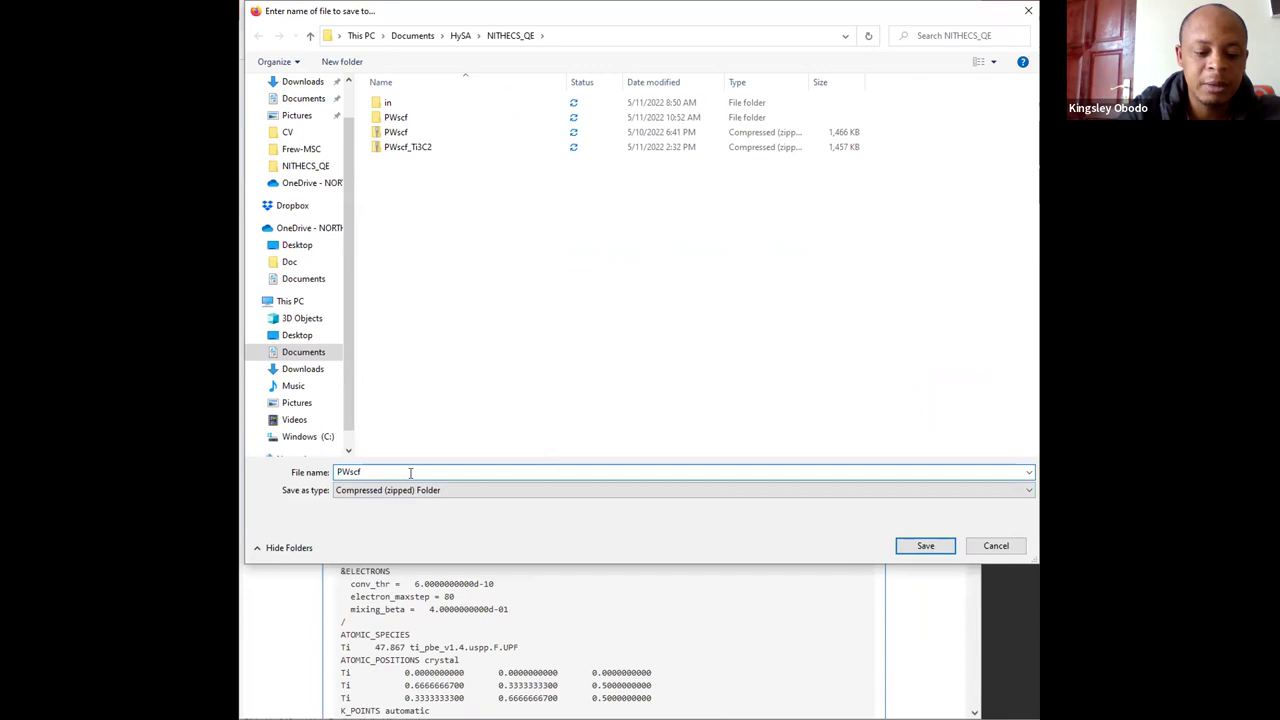
text(_Ti)
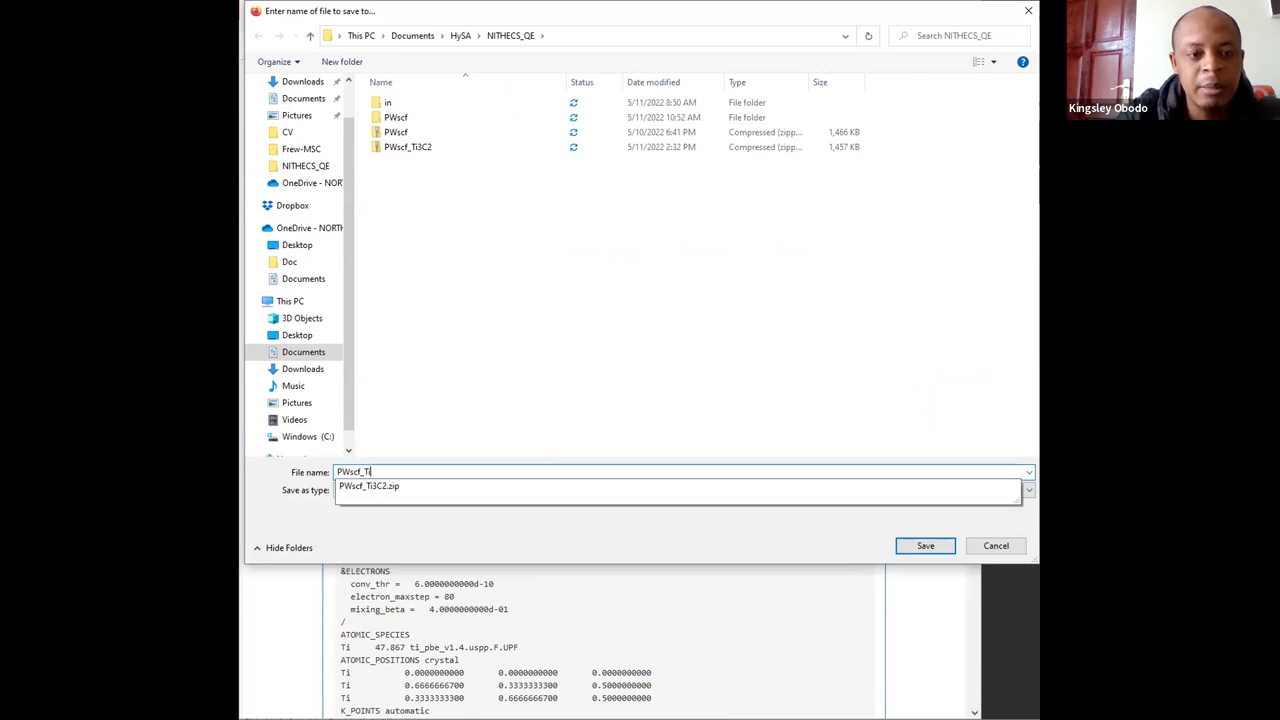
key(Return)
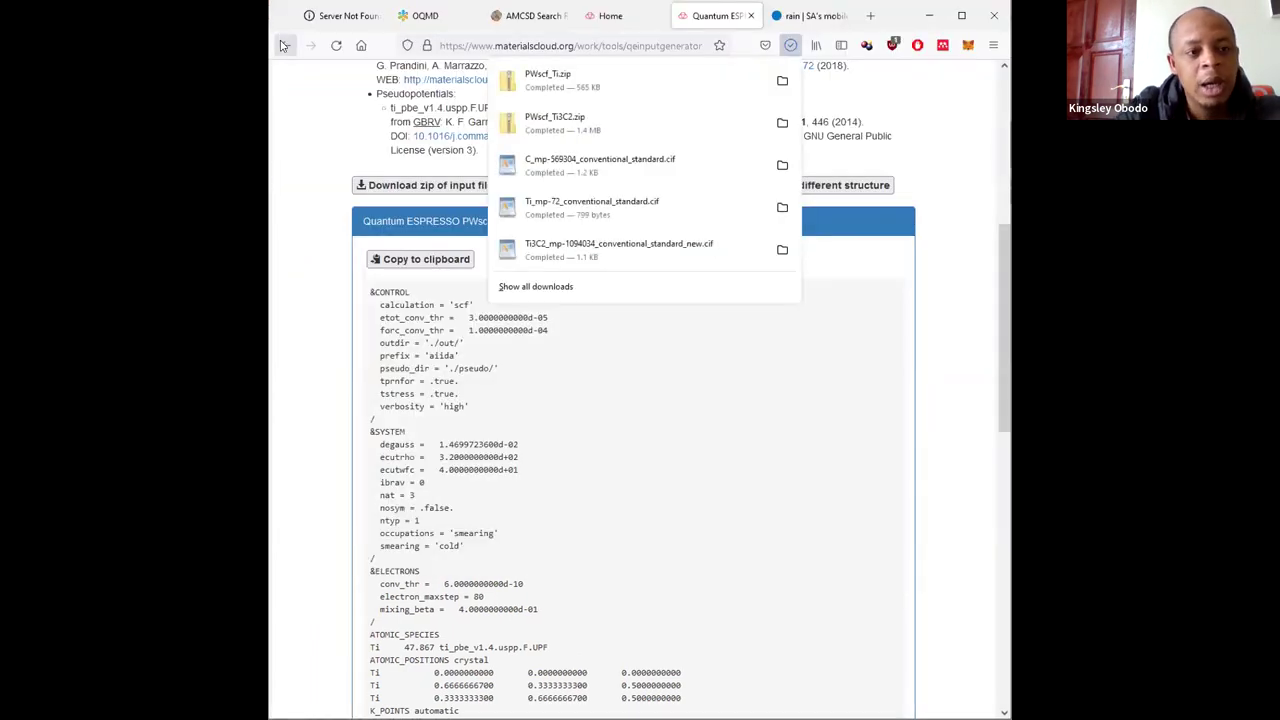
Return to the structure upload form and generate the PWscf input file from C_mp-569304_conventional_standard.cif
click(284, 46)
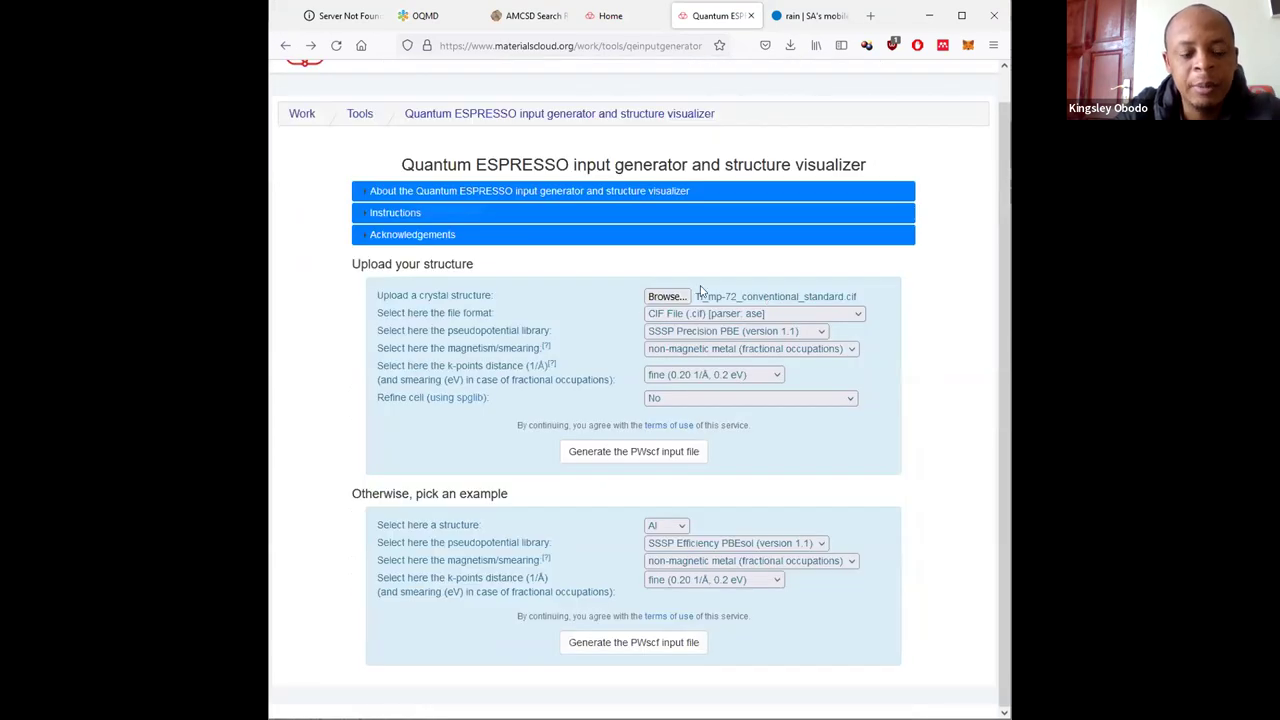
click(666, 297)
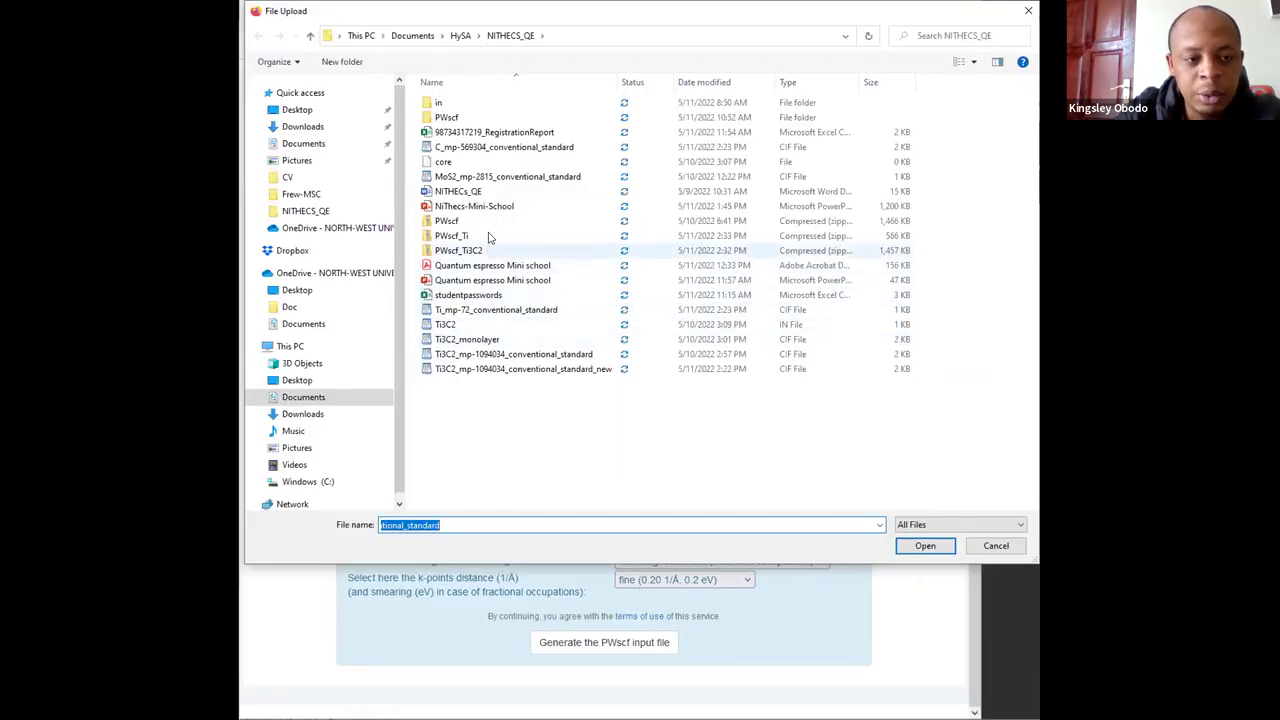
click(523, 152)
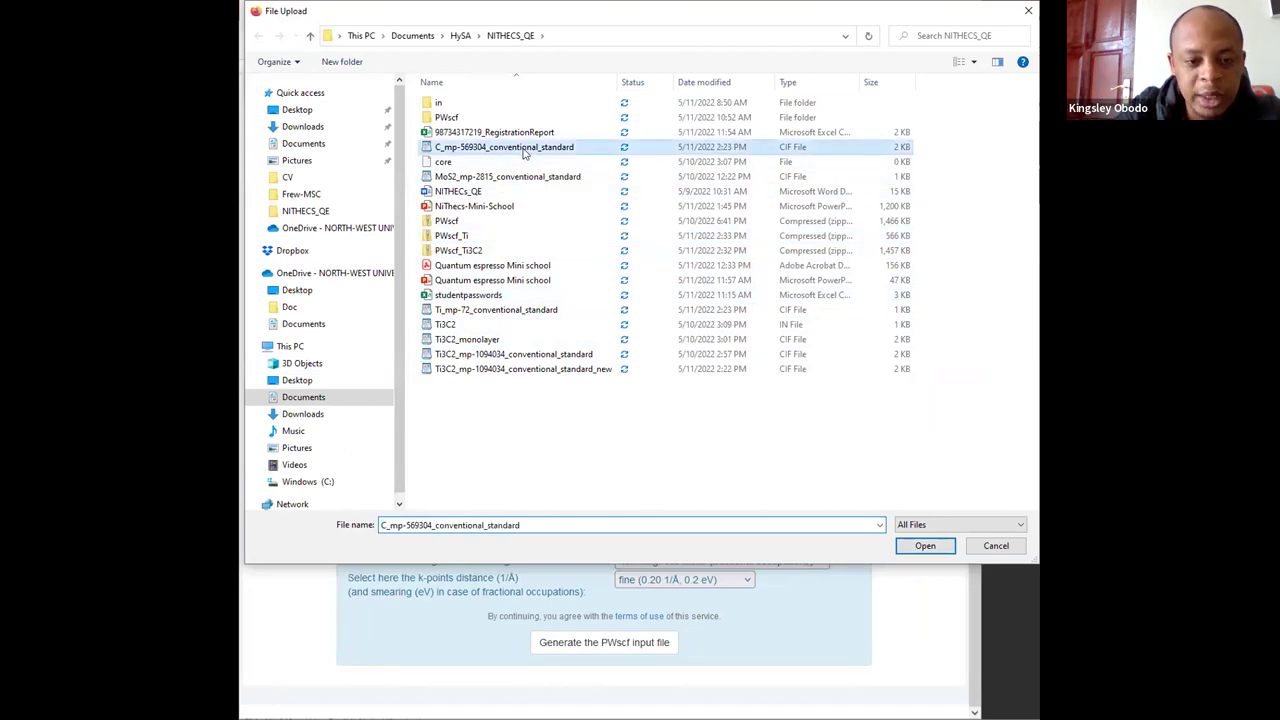
double_click(523, 152)
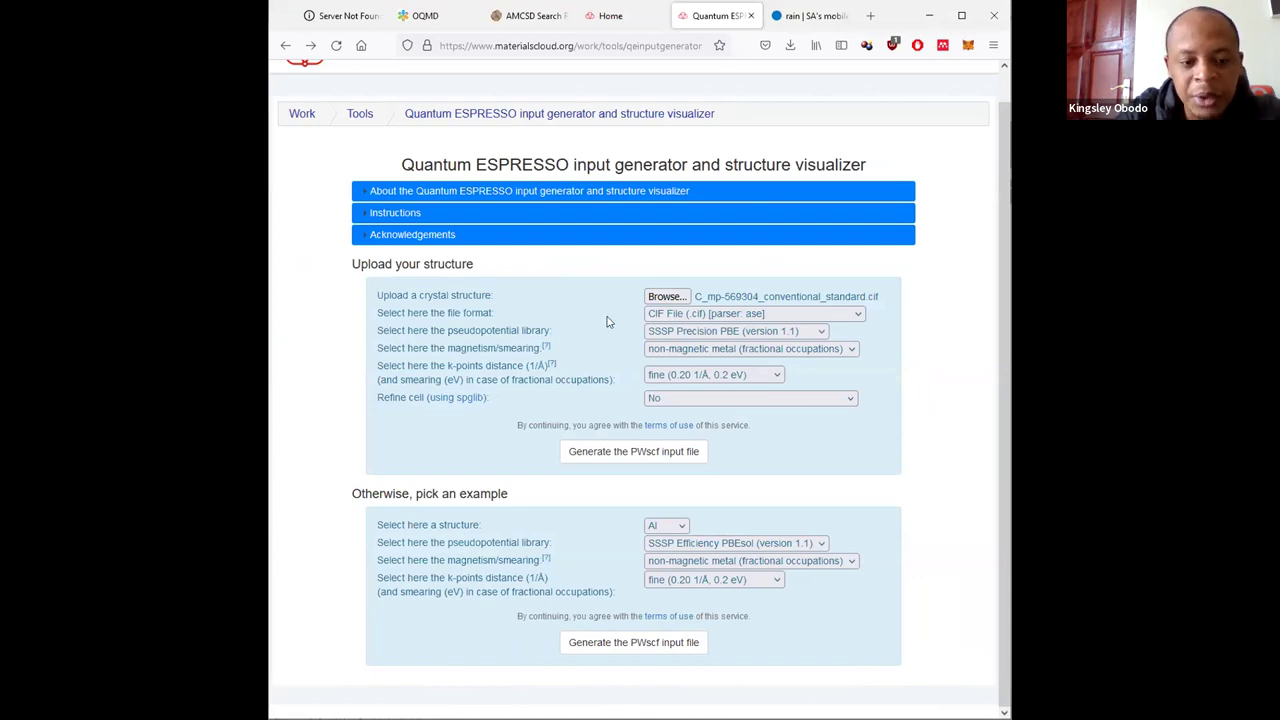
click(632, 456)
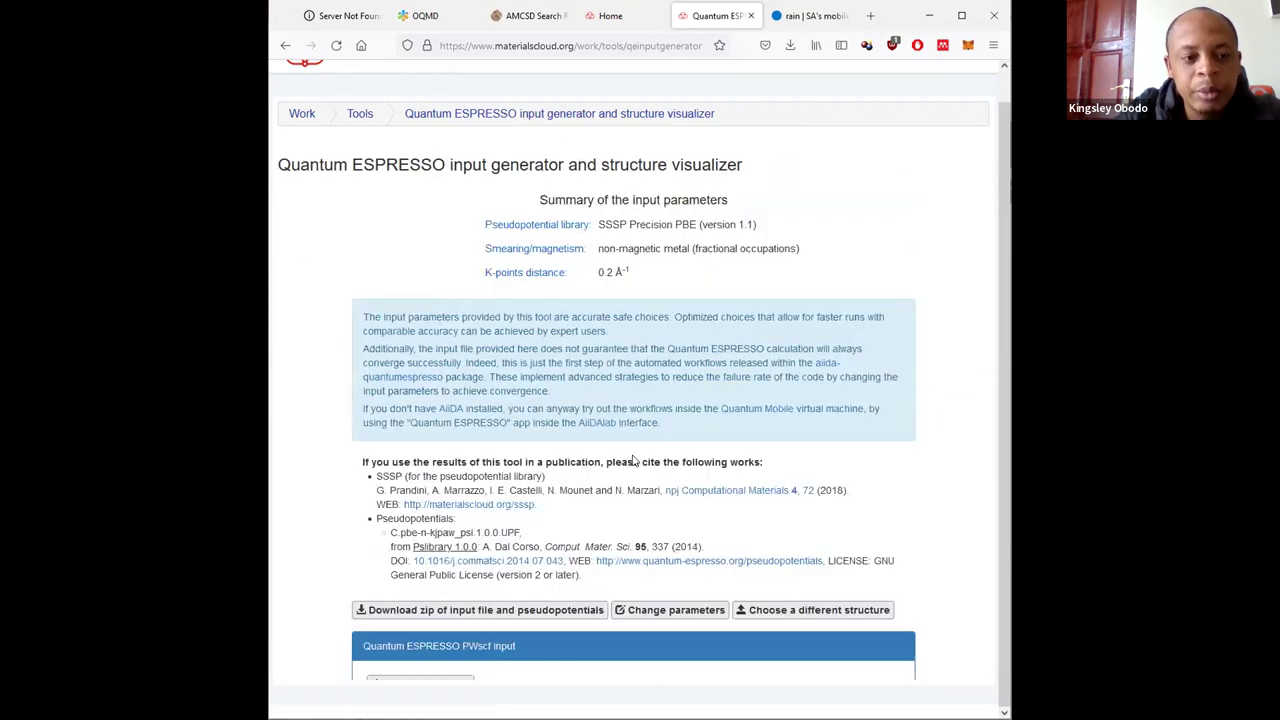
Download the zip of the C input file and pseudopotentials as PWscf_C and dismiss the downloads list
click(487, 612)
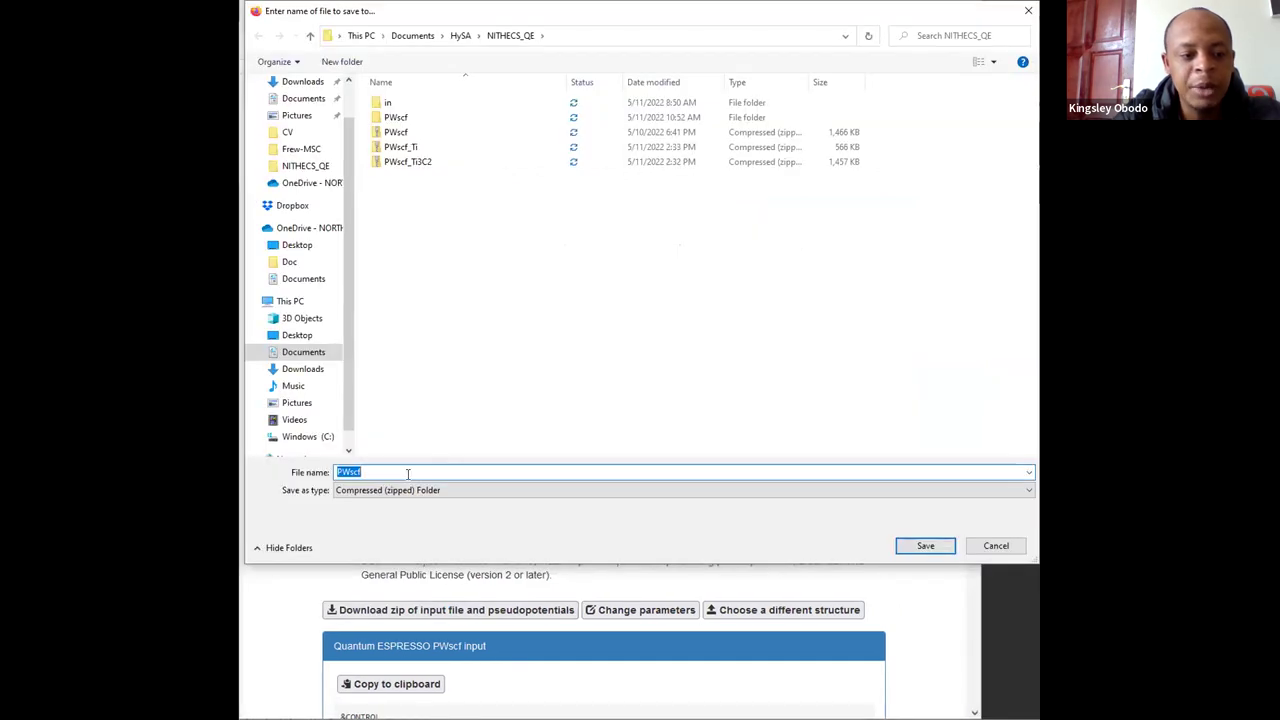
click(406, 473)
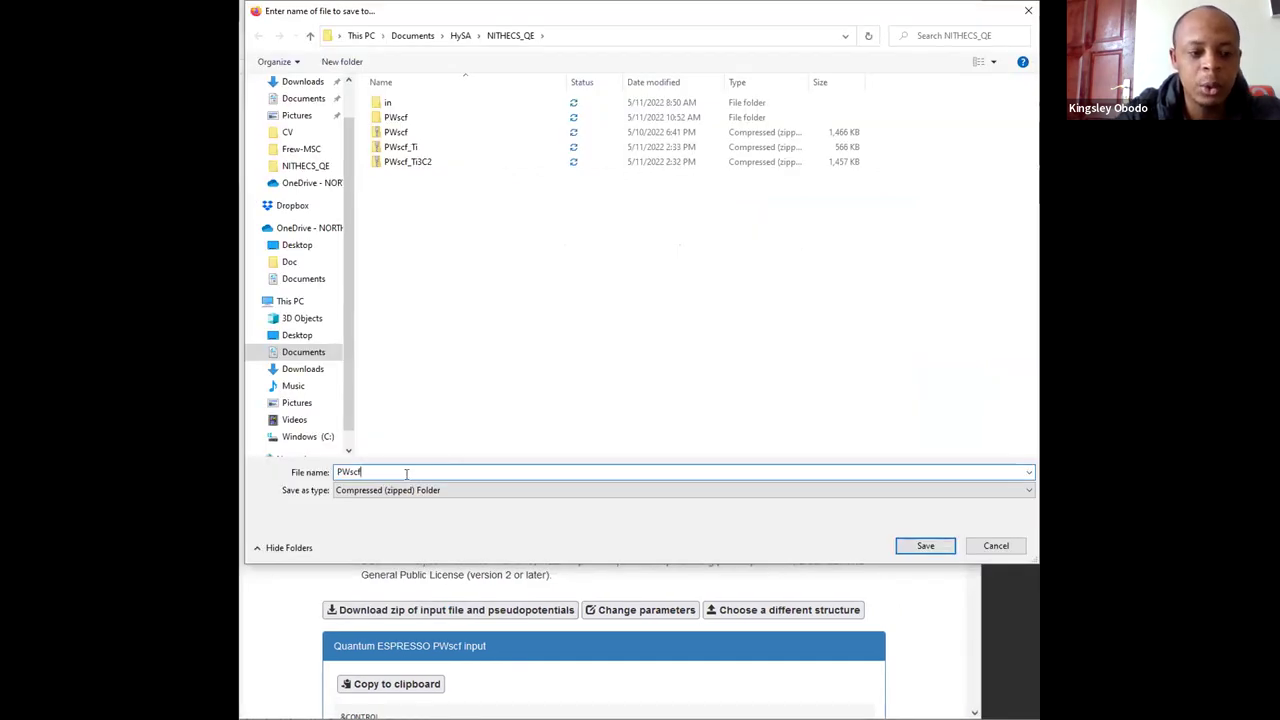
text(_C)
key(Return)
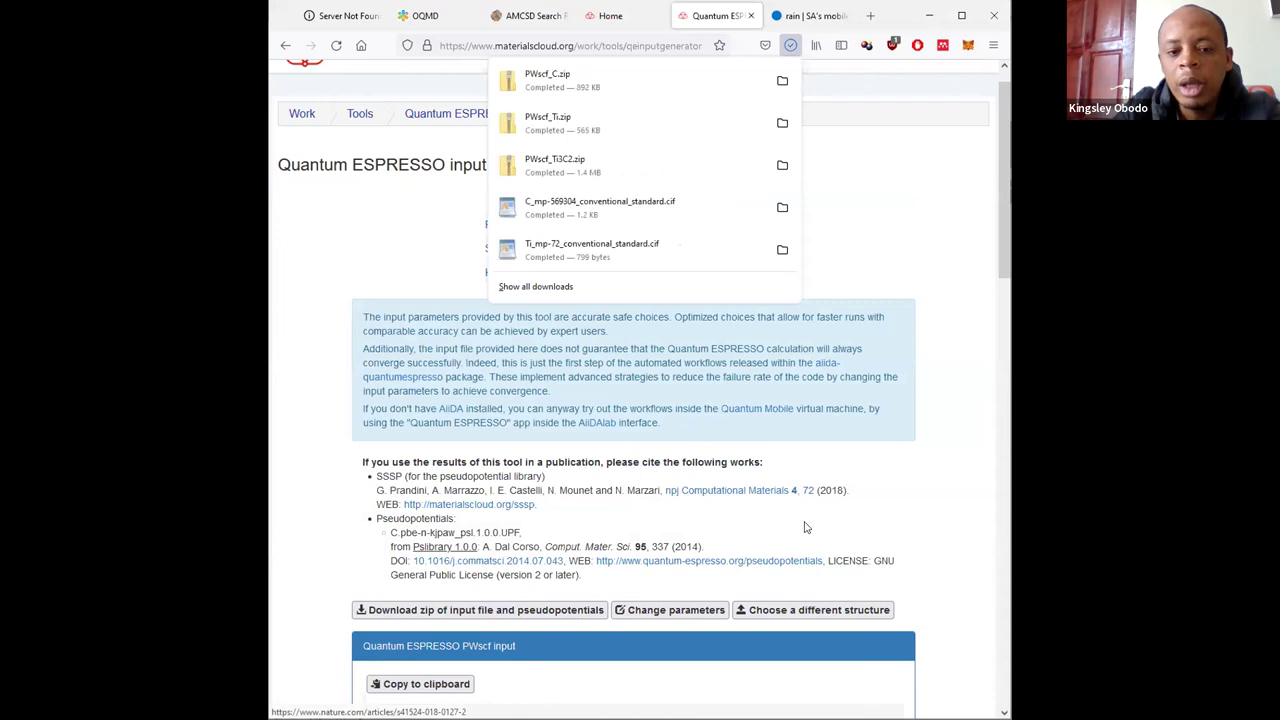
click(894, 515)
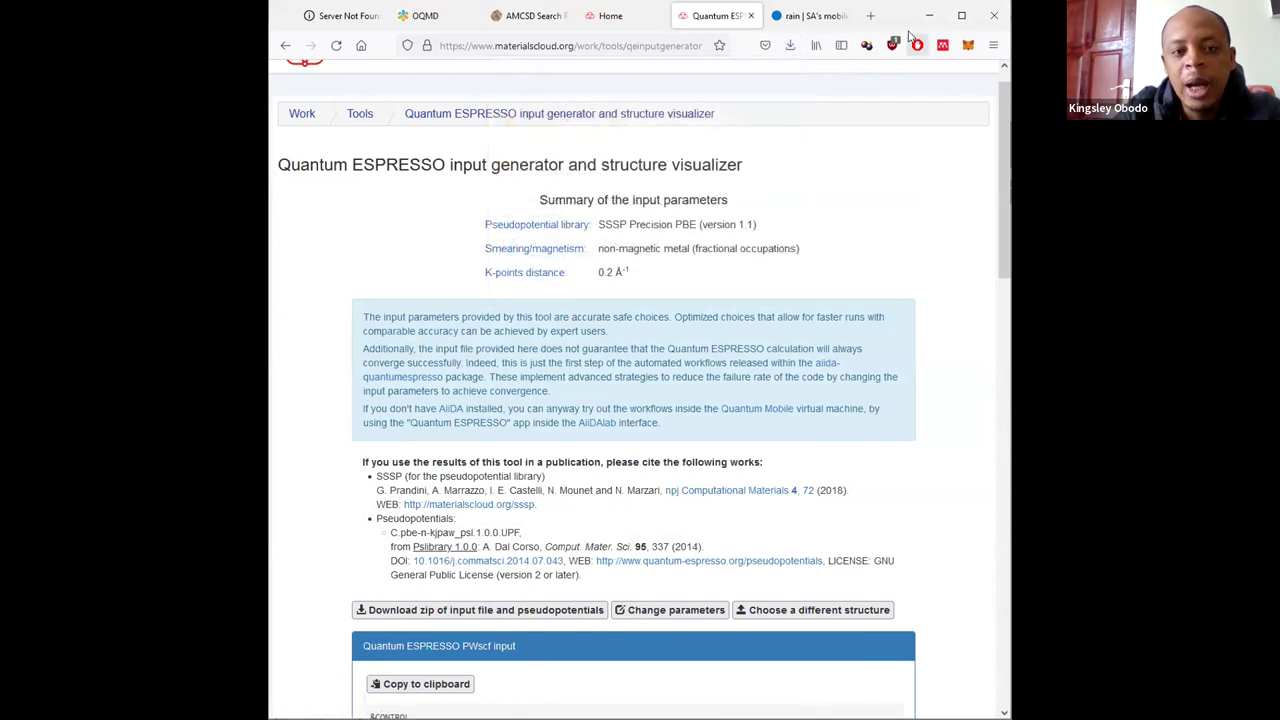